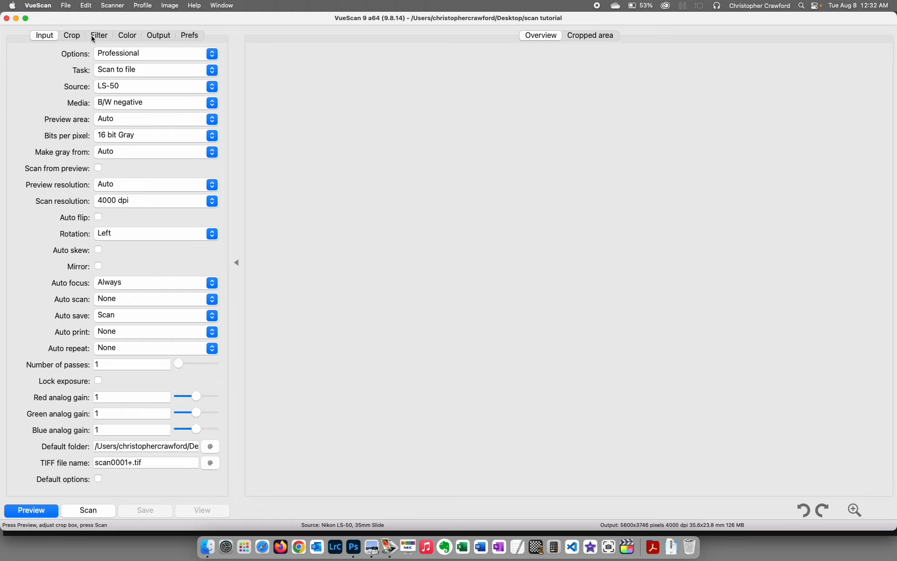
Preview the negative and set its rotation to Flip so the photo stands upright
{"action": "left_click", "coordinate": [22, 510]}
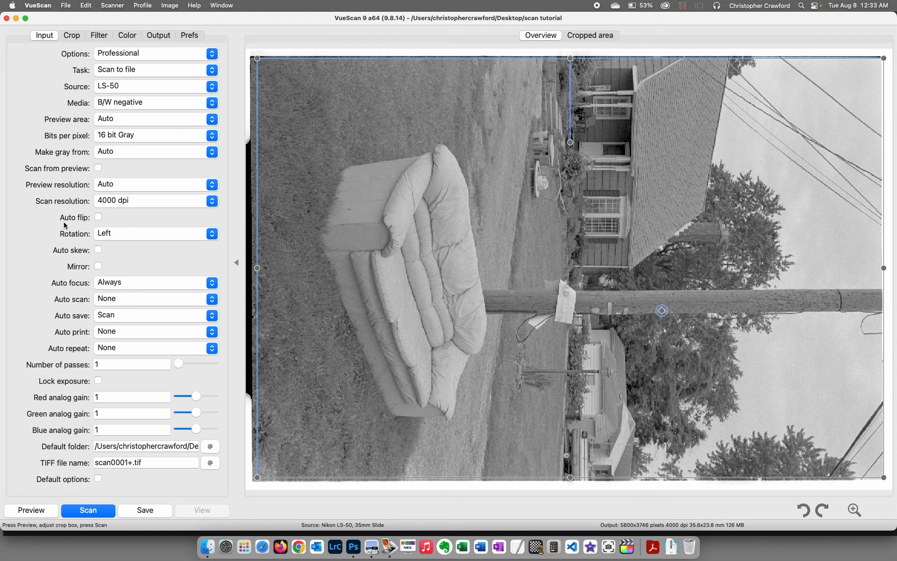
{"action": "left_click", "coordinate": [182, 233]}
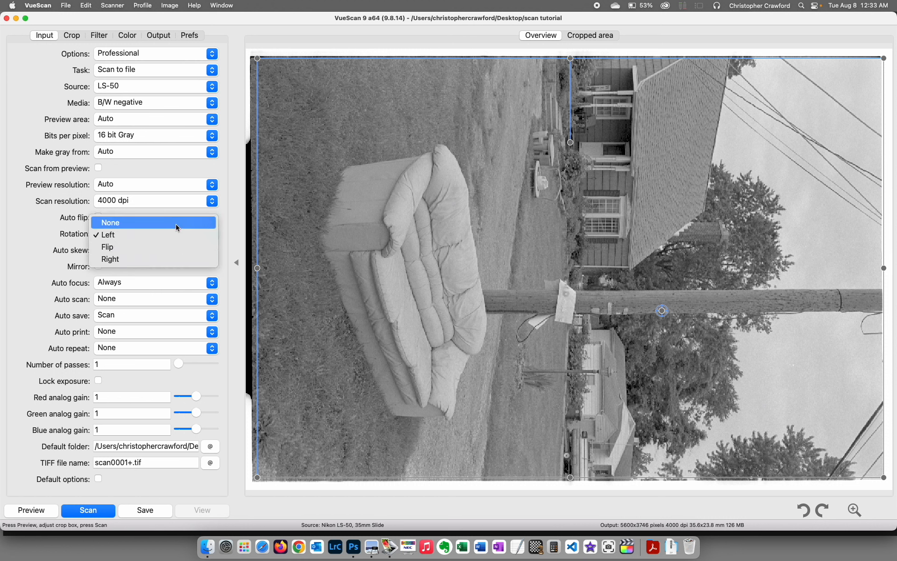
{"action": "left_click", "coordinate": [175, 223]}
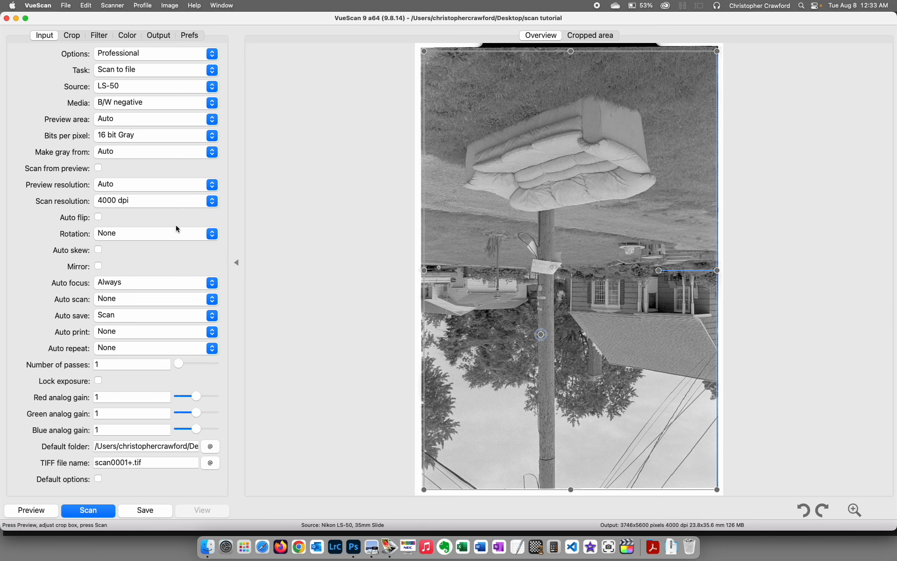
{"action": "left_click", "coordinate": [176, 229]}
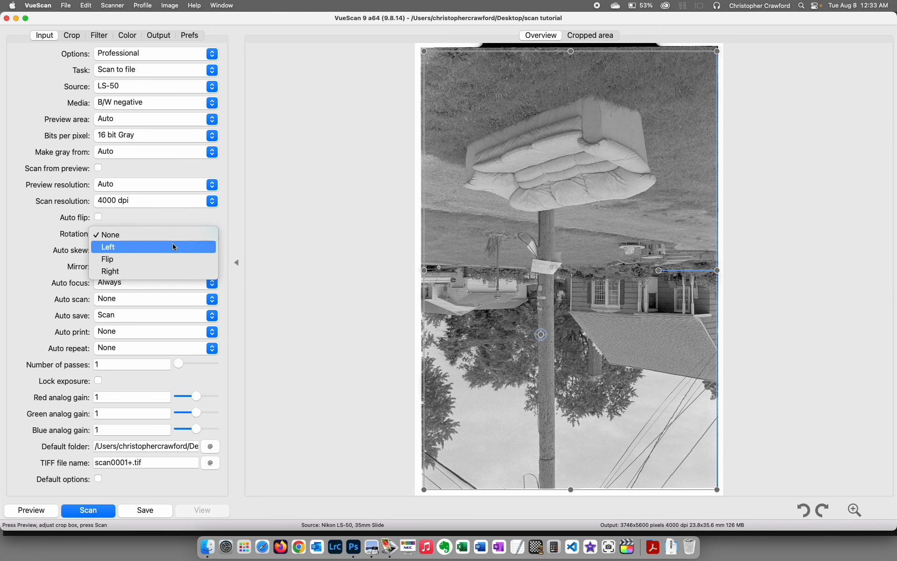
{"action": "left_click", "coordinate": [168, 259]}
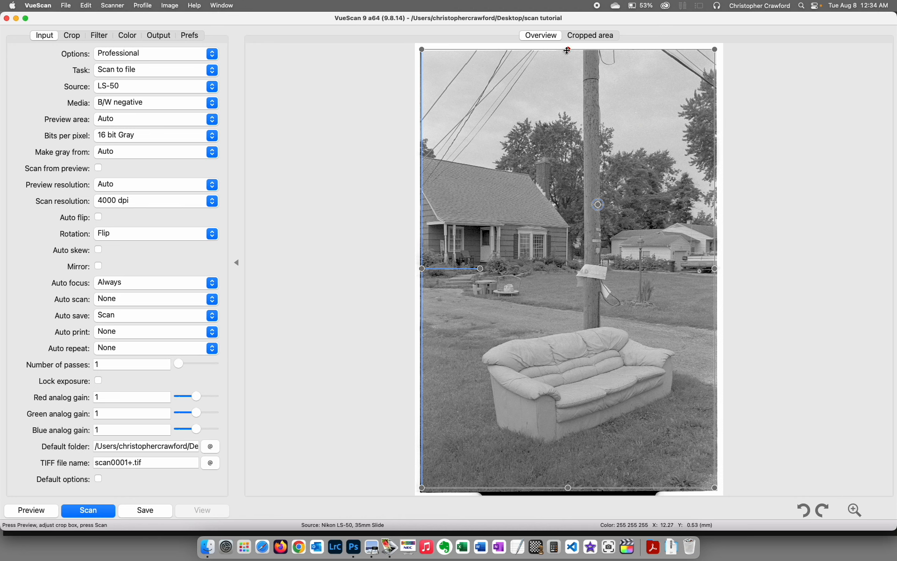
Adjust all four edges of the crop frame to fit the photo, about 23.8 x 35.5 mm
{"action": "left_click_drag", "start_coordinate": [567, 50], "coordinate": [567, 52]}
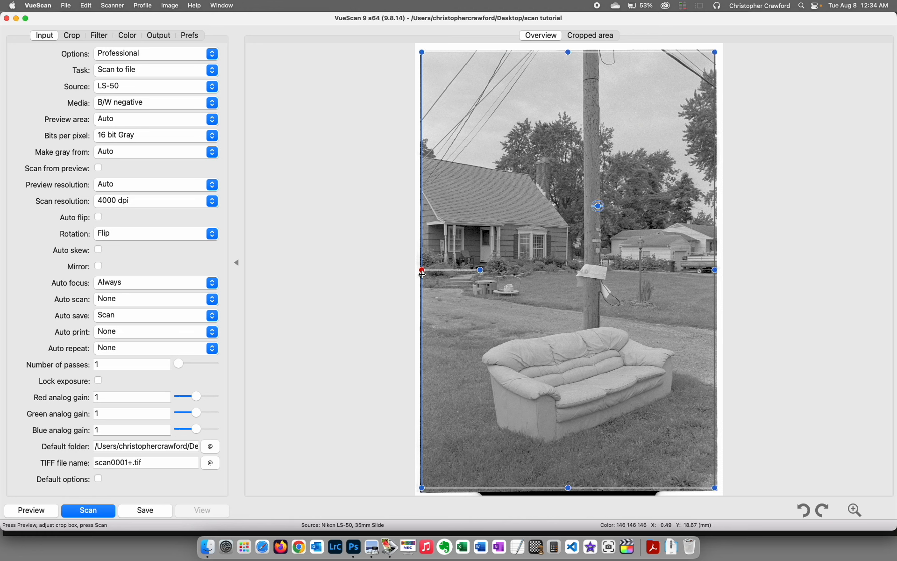
{"action": "left_click_drag", "start_coordinate": [422, 274], "coordinate": [424, 275]}
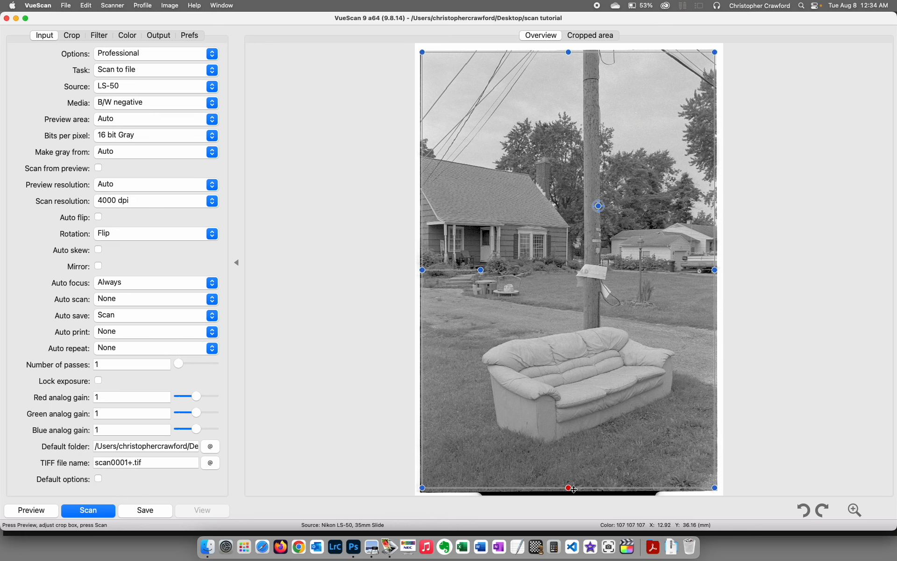
{"action": "left_click_drag", "start_coordinate": [575, 488], "coordinate": [573, 490]}
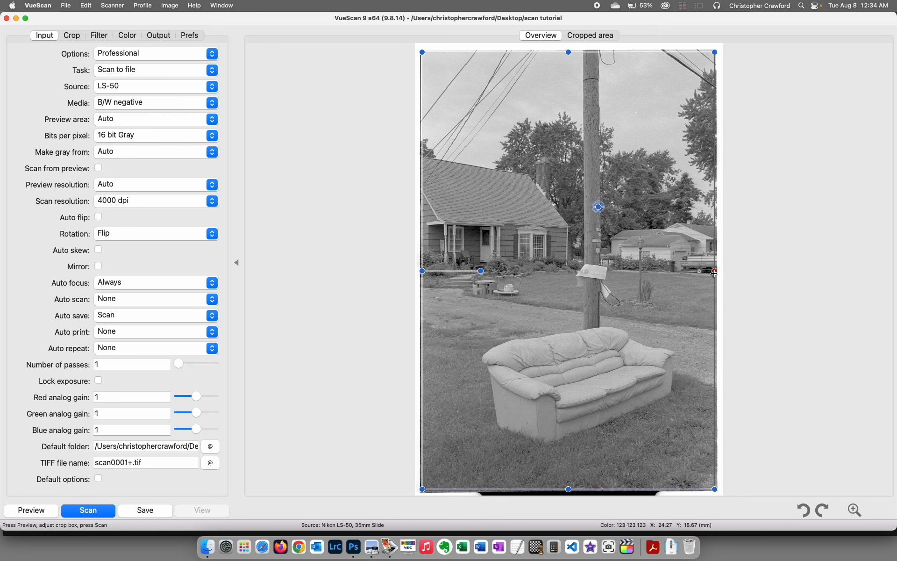
{"action": "left_click_drag", "start_coordinate": [714, 277], "coordinate": [717, 276]}
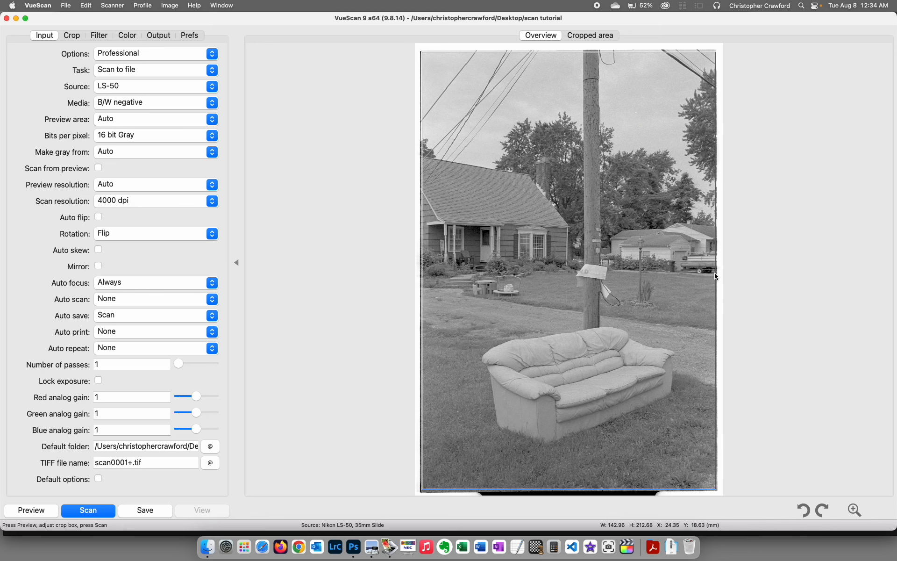
{"action": "left_click_drag", "start_coordinate": [717, 276], "coordinate": [715, 273]}
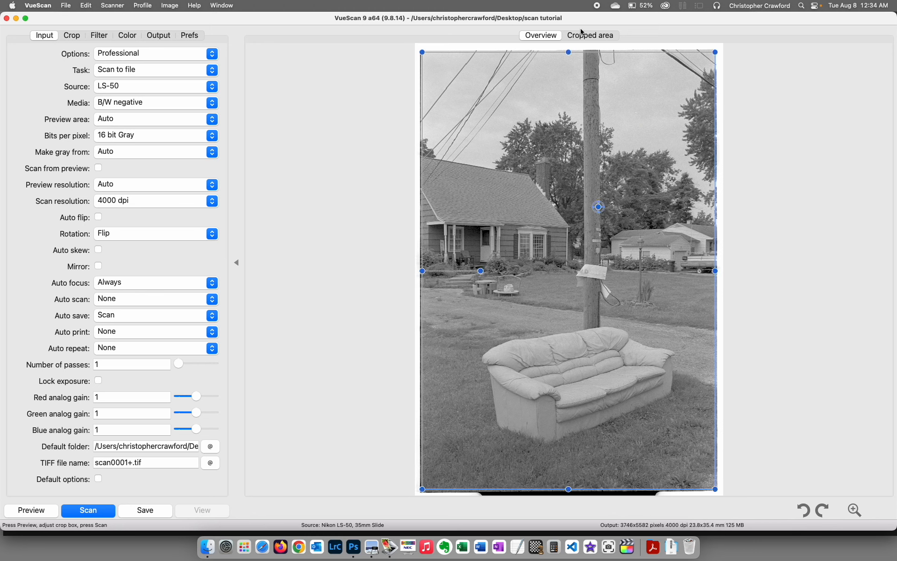
{"action": "left_click_drag", "start_coordinate": [570, 53], "coordinate": [569, 51]}
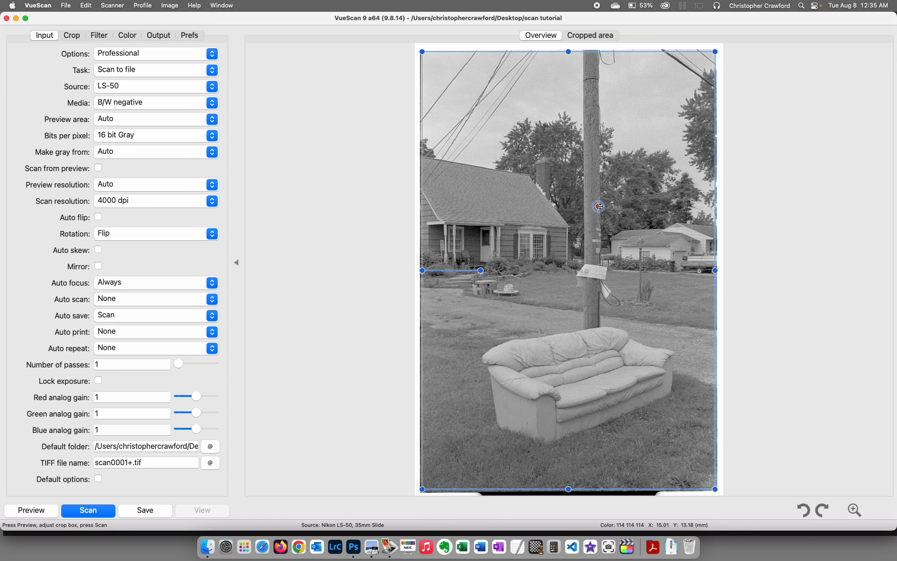
Move the focus point to the ground above the couch, beside the utility pole, at about -0.19 X and -1.97 Y offset
{"action": "mouse_move", "coordinate": [599, 207]}
{"action": "left_mouse_down"}
{"action": "mouse_move", "coordinate": [550, 302]}
{"action": "mouse_move", "coordinate": [559, 325]}
{"action": "left_mouse_up"}
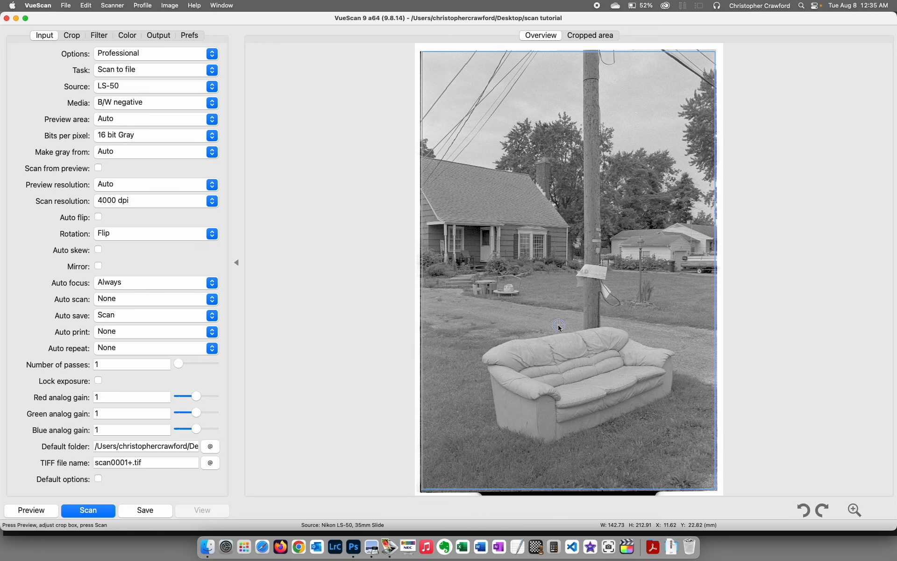
{"action": "mouse_move", "coordinate": [558, 325]}
{"action": "left_mouse_down"}
{"action": "mouse_move", "coordinate": [568, 325]}
{"action": "mouse_move", "coordinate": [571, 345]}
{"action": "mouse_move", "coordinate": [567, 301]}
{"action": "mouse_move", "coordinate": [595, 292]}
{"action": "mouse_move", "coordinate": [563, 281]}
{"action": "mouse_move", "coordinate": [568, 291]}
{"action": "left_mouse_up"}
{"action": "mouse_move", "coordinate": [568, 290]}
{"action": "left_mouse_down"}
{"action": "mouse_move", "coordinate": [636, 419]}
{"action": "mouse_move", "coordinate": [600, 464]}
{"action": "mouse_move", "coordinate": [569, 472]}
{"action": "mouse_move", "coordinate": [597, 304]}
{"action": "mouse_move", "coordinate": [571, 296]}
{"action": "left_mouse_up"}
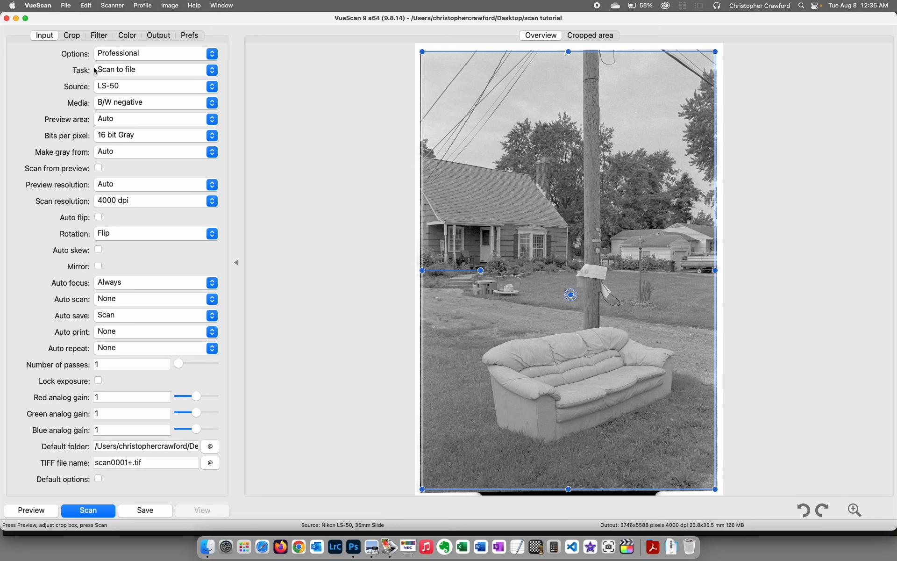
Review the crop and filter settings, then bring up the color settings
{"action": "left_click", "coordinate": [78, 37]}
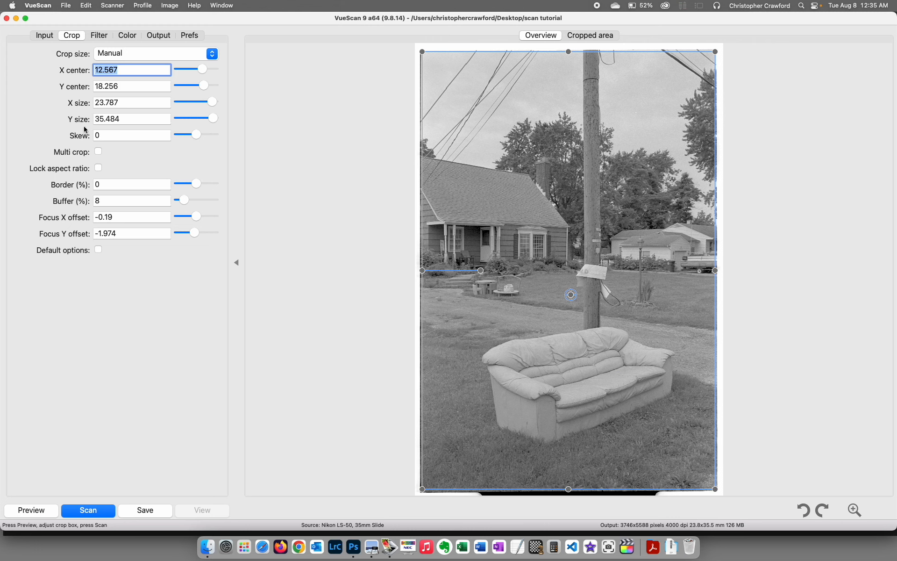
{"action": "left_click", "coordinate": [103, 37]}
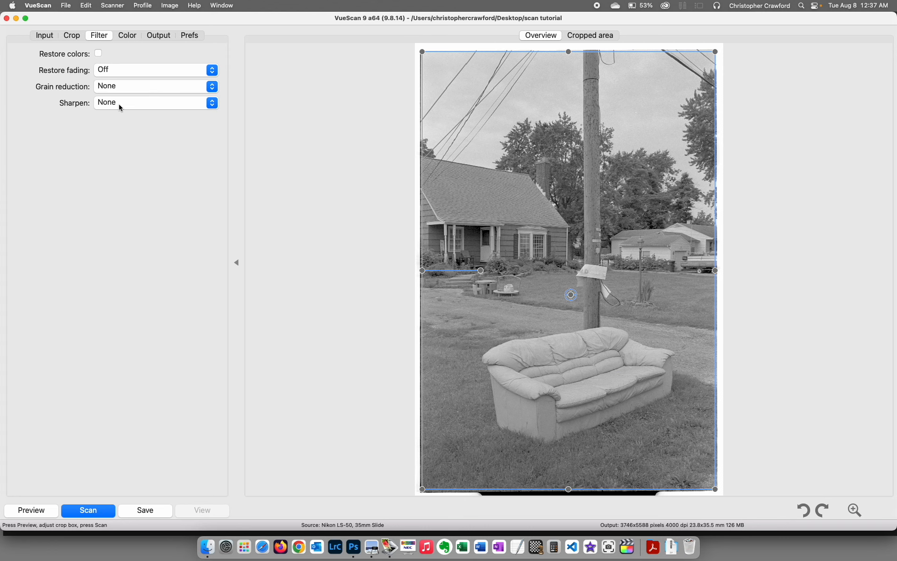
{"action": "left_click", "coordinate": [126, 37]}
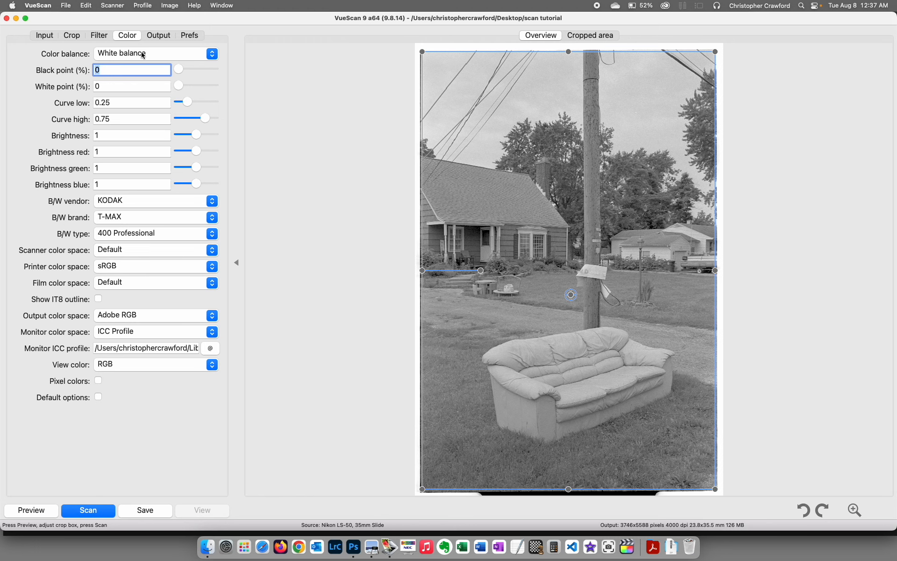
Try the Auto levels, Landscape, Night, None and Manual color balance options on the preview
{"action": "left_click", "coordinate": [168, 55]}
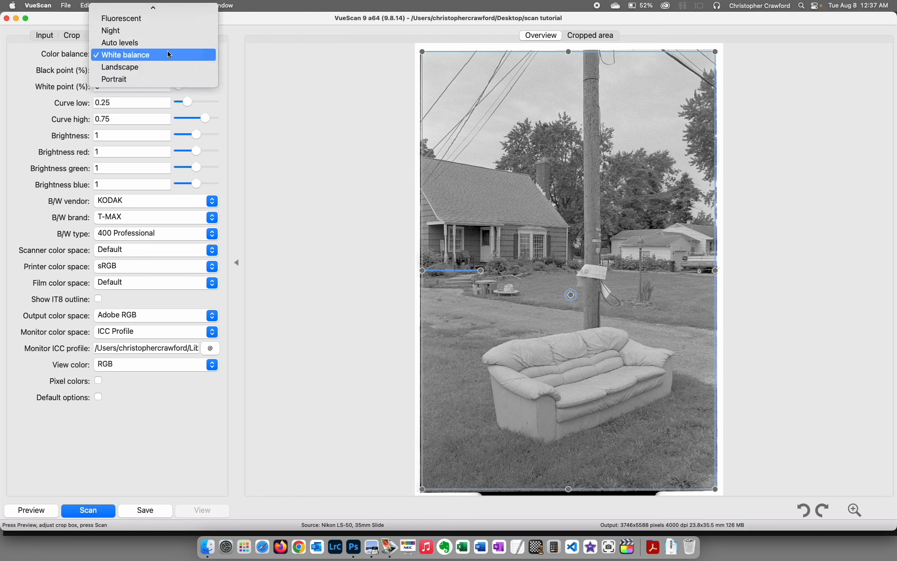
{"action": "left_click", "coordinate": [167, 44]}
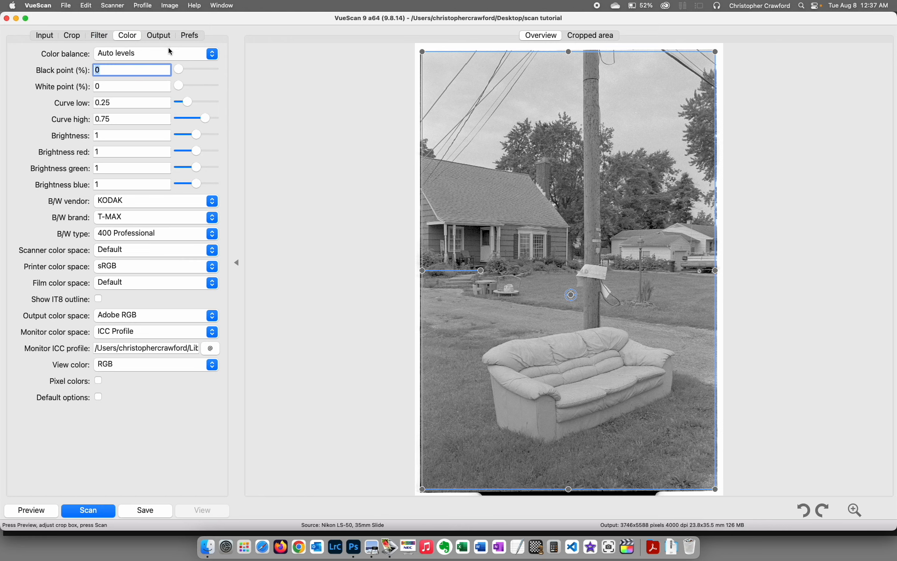
{"action": "left_click", "coordinate": [169, 51]}
{"action": "left_click", "coordinate": [166, 76]}
{"action": "left_click", "coordinate": [167, 53]}
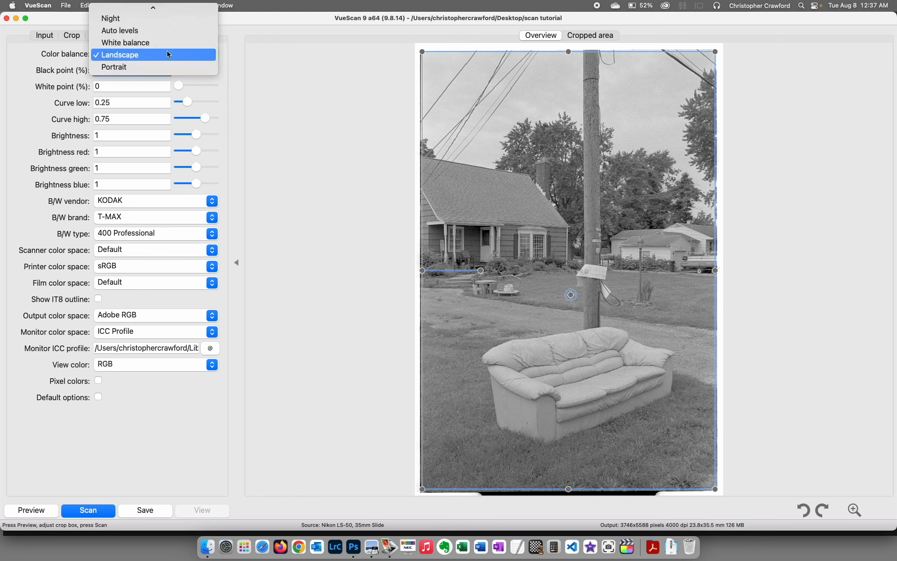
{"action": "left_click", "coordinate": [167, 18]}
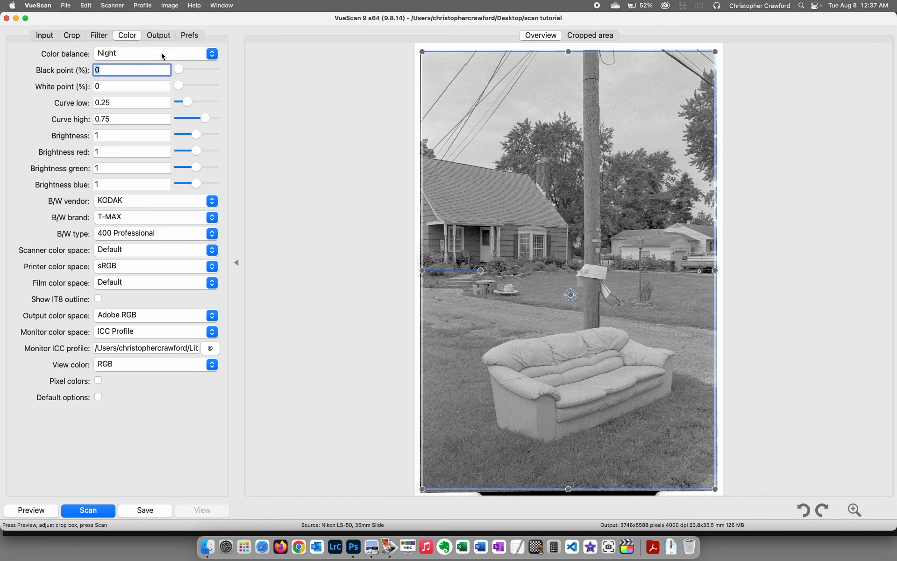
{"action": "left_click", "coordinate": [161, 54]}
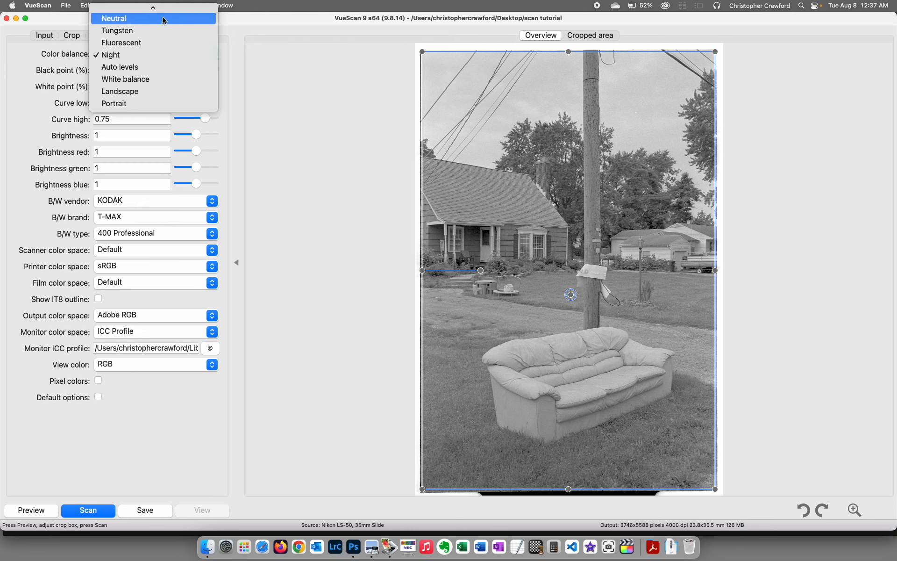
{"action": "mouse_move", "coordinate": [163, 9]}
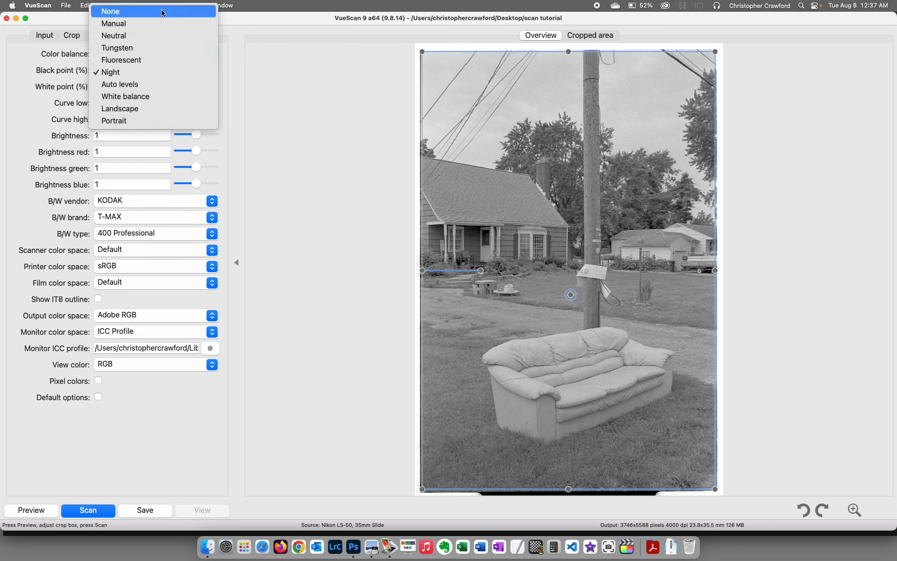
{"action": "left_click", "coordinate": [162, 17]}
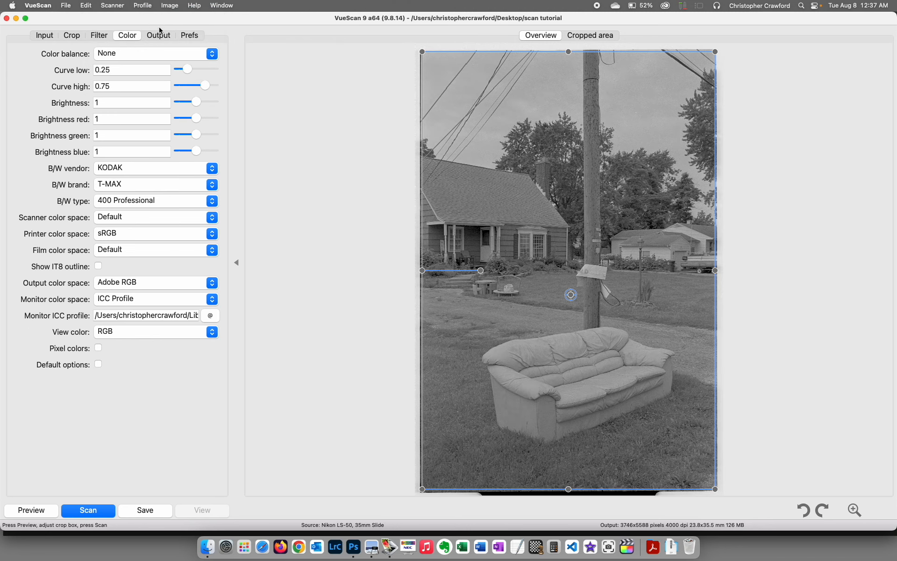
{"action": "left_click", "coordinate": [110, 54]}
{"action": "left_click", "coordinate": [115, 68]}
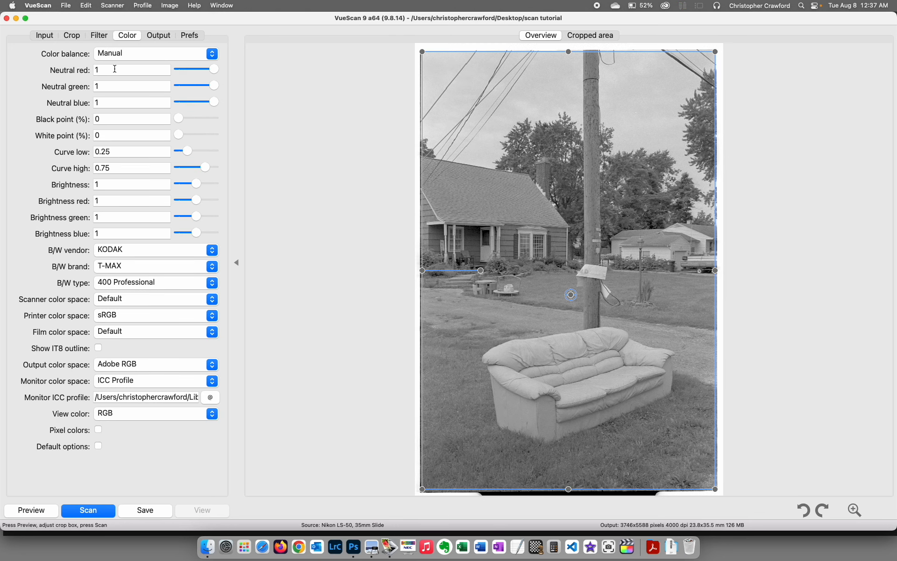
Set the color balance to Neutral
{"action": "left_click", "coordinate": [129, 51]}
{"action": "left_click", "coordinate": [130, 64]}
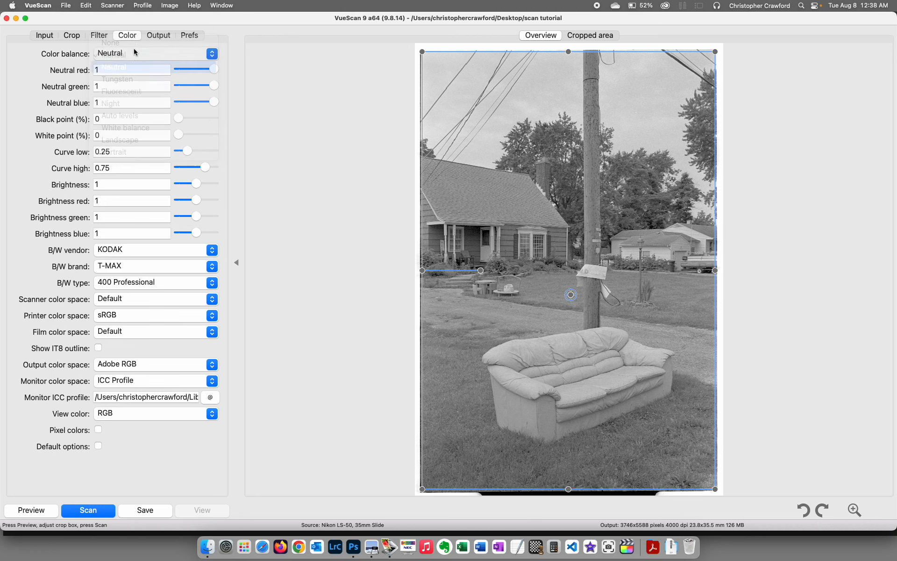
{"action": "left_click", "coordinate": [137, 49]}
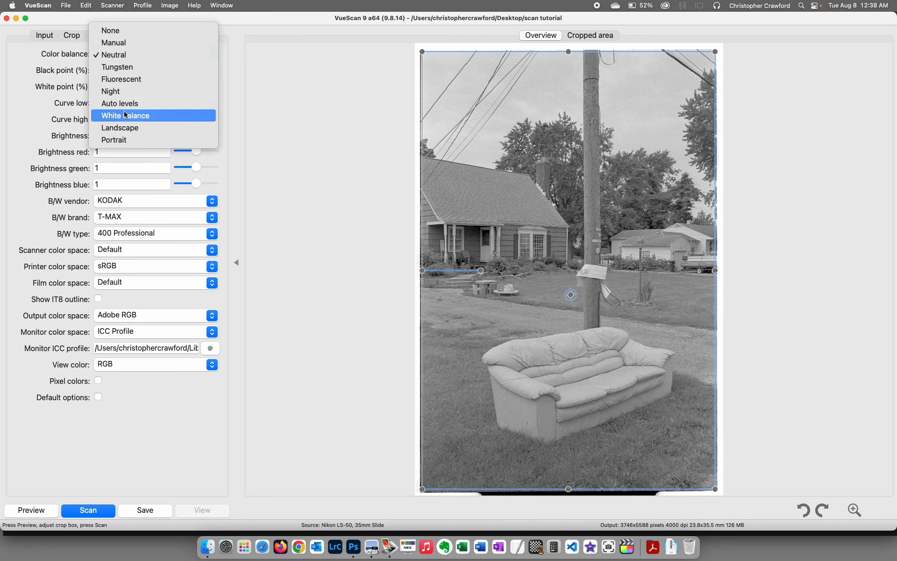
{"action": "left_click", "coordinate": [168, 57]}
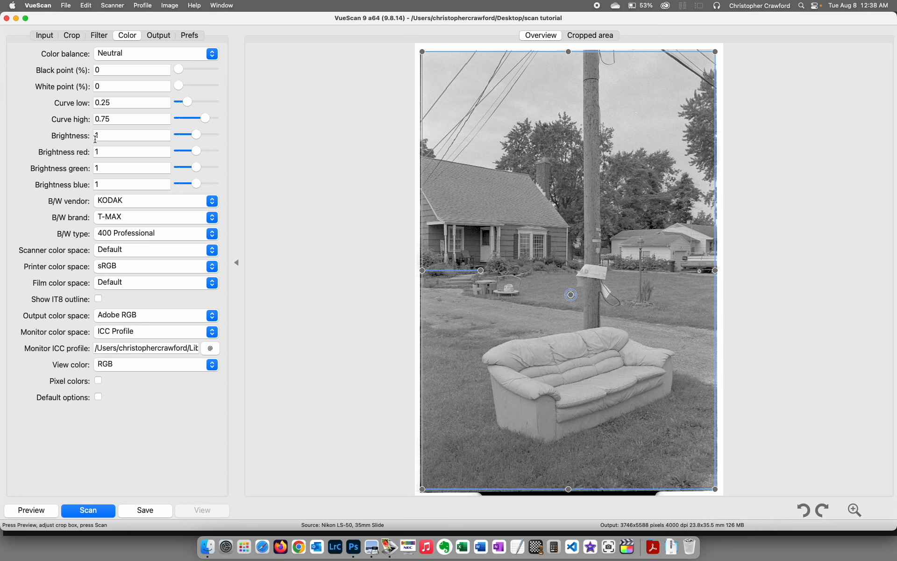
Try ILFORD and FUJI as the B/W film vendor and look through the film brands offered for each
{"action": "left_click", "coordinate": [146, 200]}
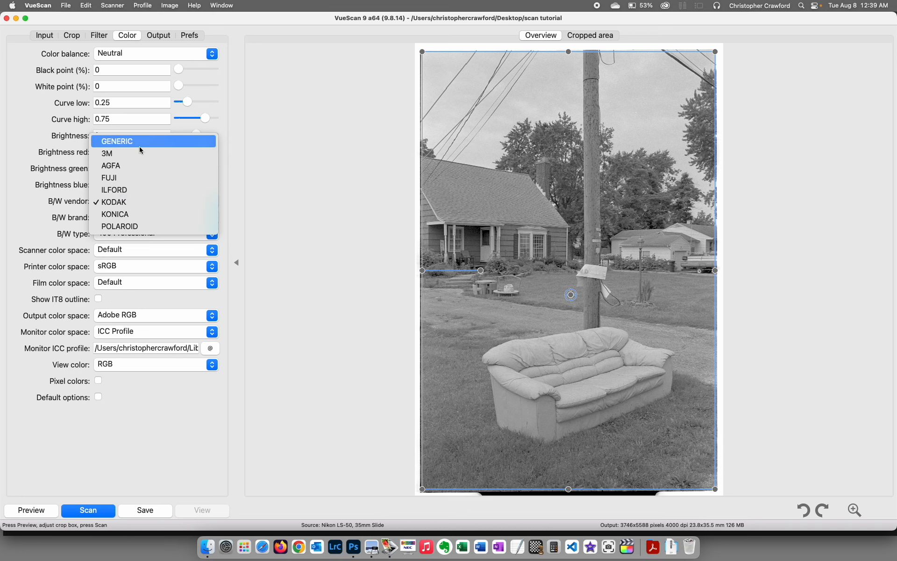
{"action": "left_click", "coordinate": [141, 191]}
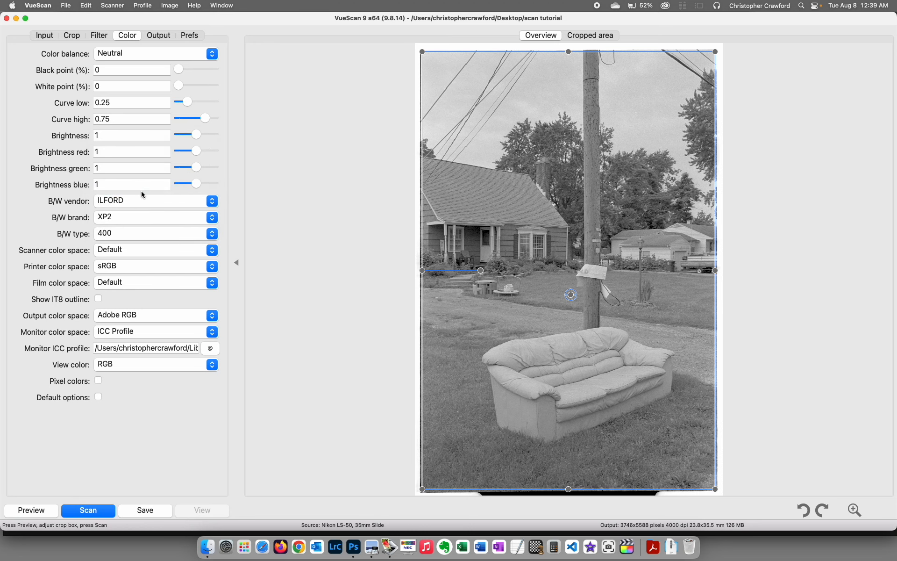
{"action": "left_click", "coordinate": [134, 216]}
{"action": "left_click", "coordinate": [133, 217]}
{"action": "left_click", "coordinate": [121, 200]}
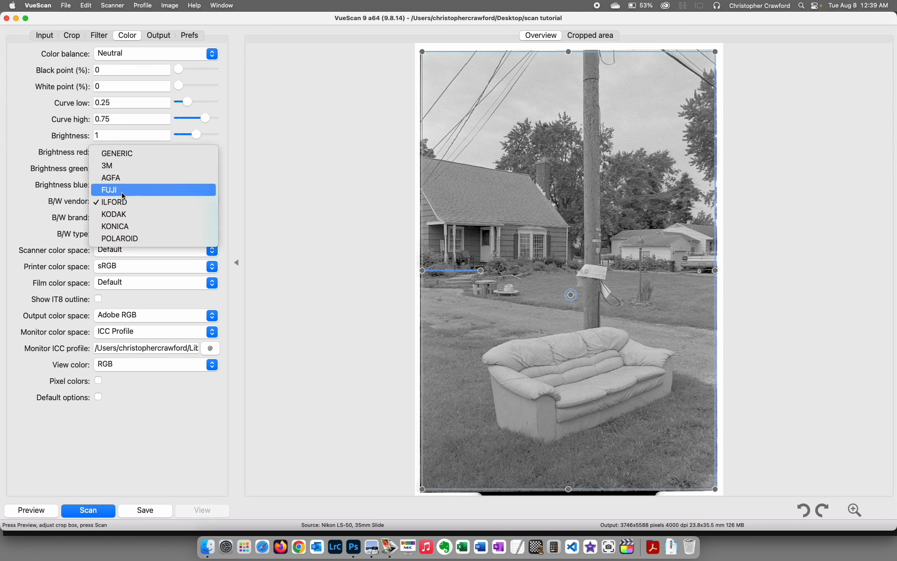
{"action": "left_click", "coordinate": [144, 190]}
{"action": "left_click", "coordinate": [126, 216]}
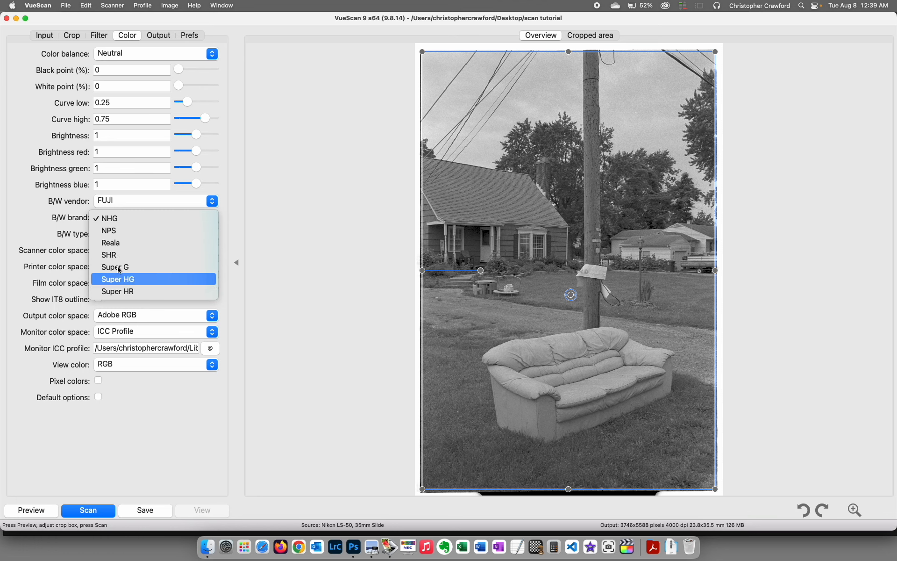
{"action": "left_click", "coordinate": [131, 221]}
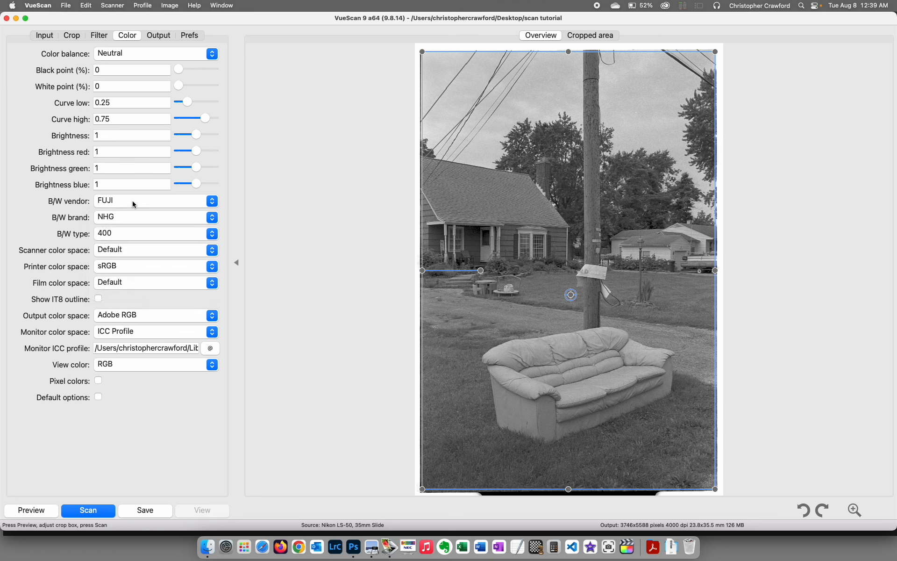
Set the B/W film vendor to KODAK and try the TMAX-400 brand on the preview
{"action": "left_click", "coordinate": [132, 200]}
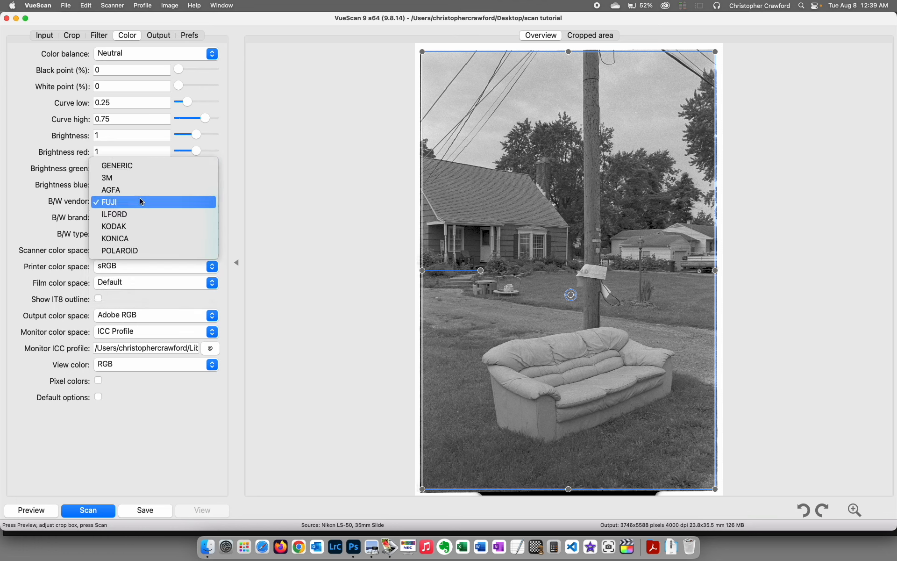
{"action": "left_click", "coordinate": [131, 223]}
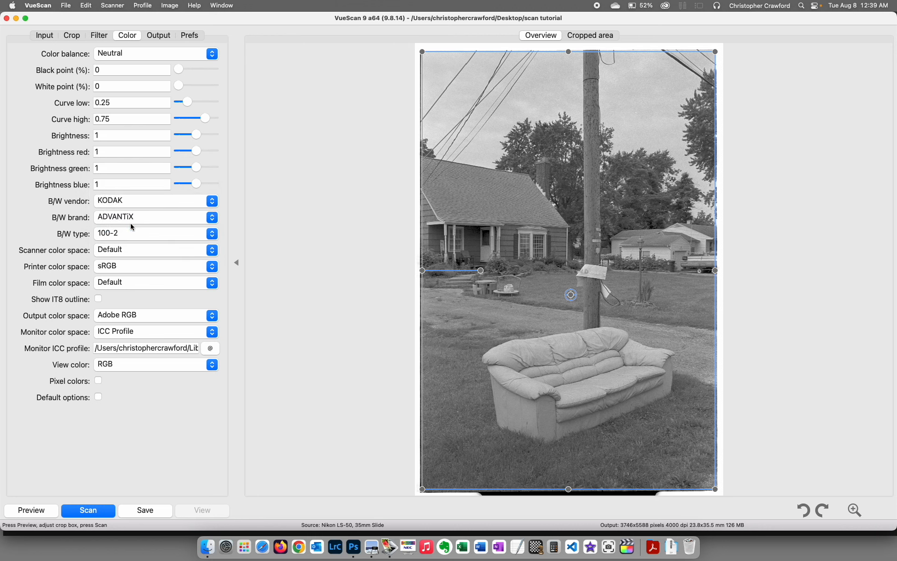
{"action": "left_click", "coordinate": [143, 215]}
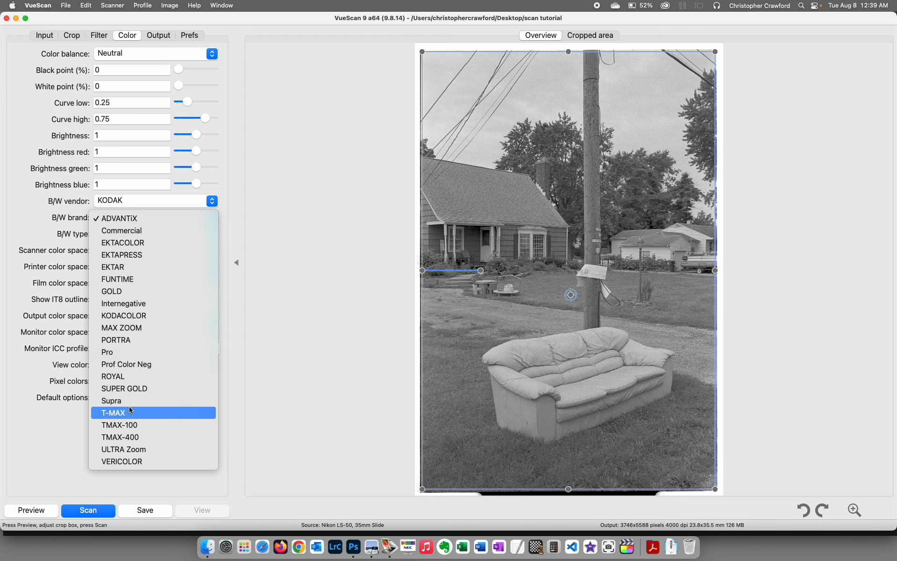
{"action": "left_click", "coordinate": [126, 437]}
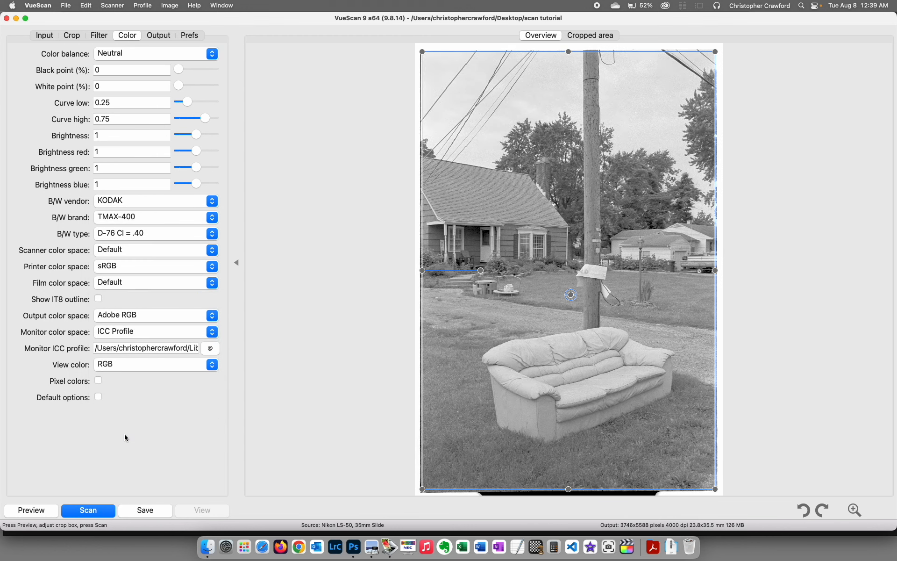
Set the film brand to T-MAX and its type to 400 Professional
{"action": "left_click", "coordinate": [136, 217]}
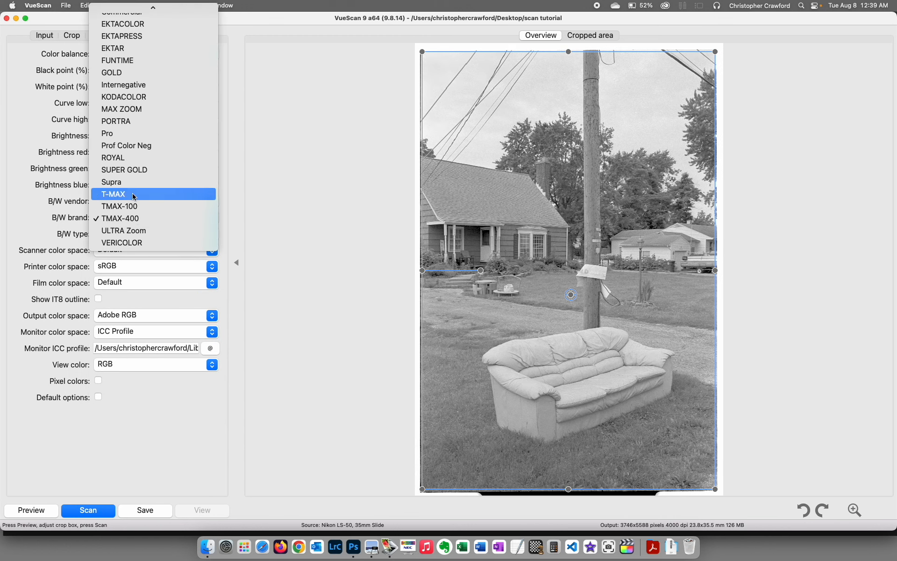
{"action": "left_click", "coordinate": [134, 197]}
{"action": "left_click", "coordinate": [161, 233]}
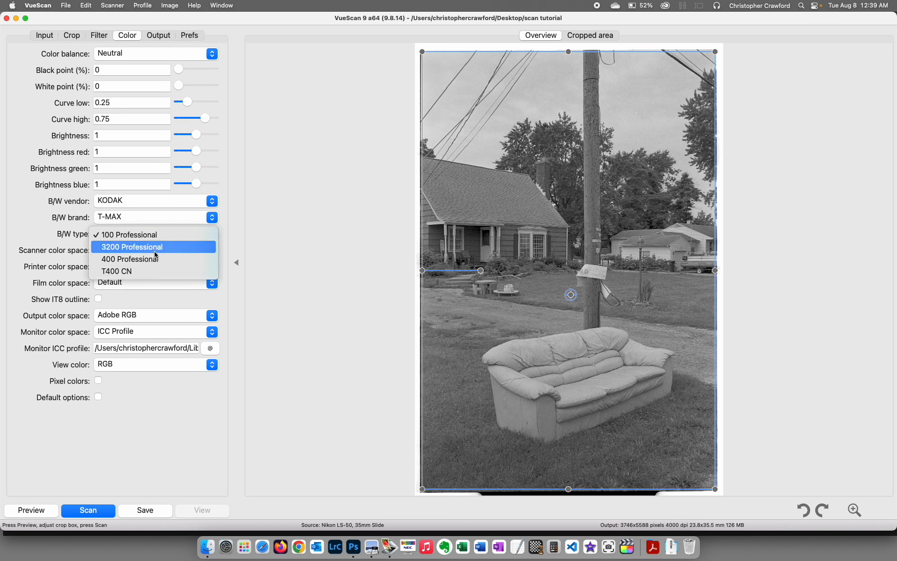
{"action": "left_click", "coordinate": [157, 258]}
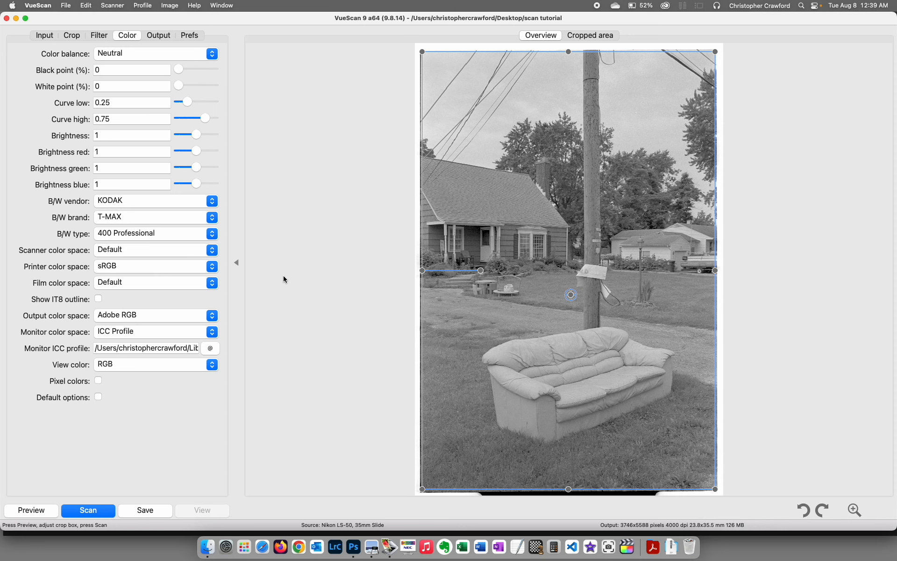
Try the 3200 Professional and 100 Professional film types on the preview, ending back on 400 Professional
{"action": "left_click", "coordinate": [153, 233]}
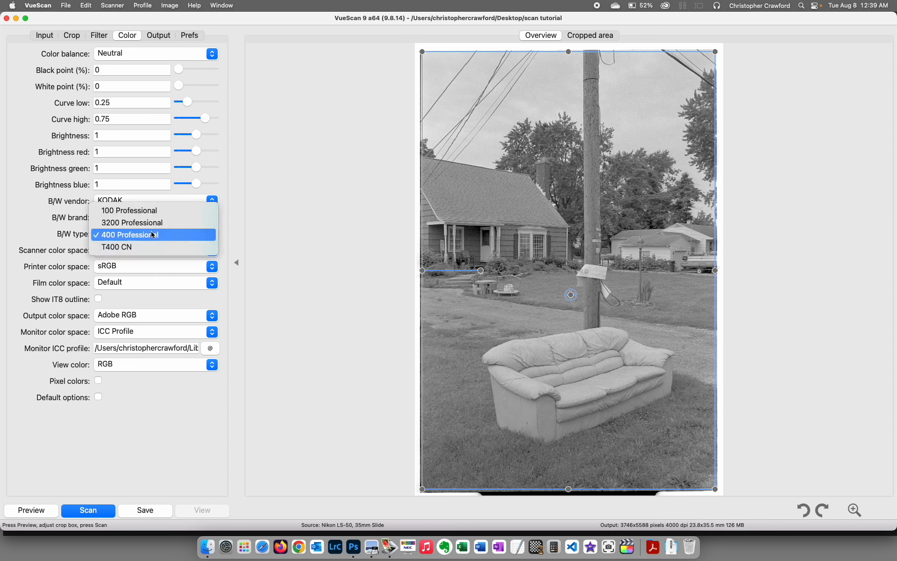
{"action": "left_click", "coordinate": [150, 223]}
{"action": "left_click", "coordinate": [154, 234]}
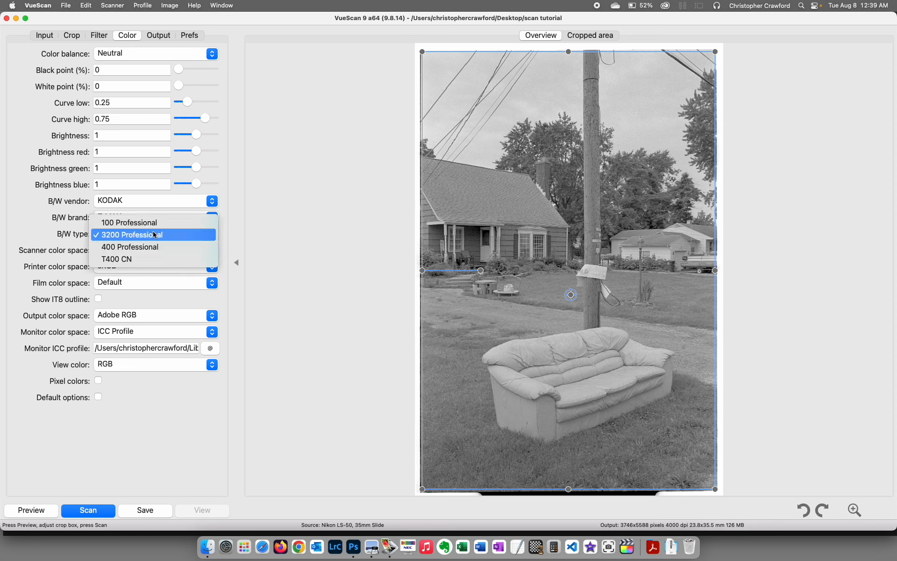
{"action": "left_click", "coordinate": [159, 222]}
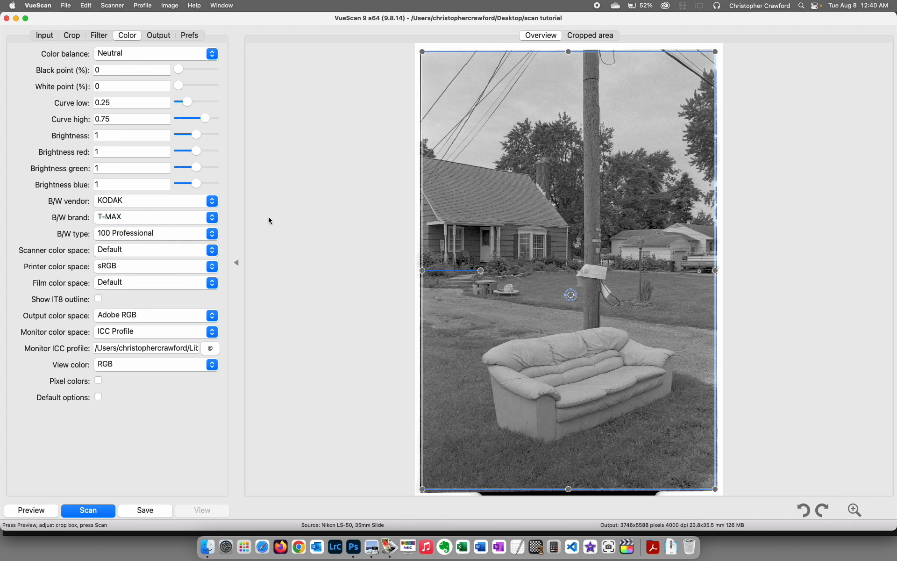
{"action": "left_click", "coordinate": [148, 232]}
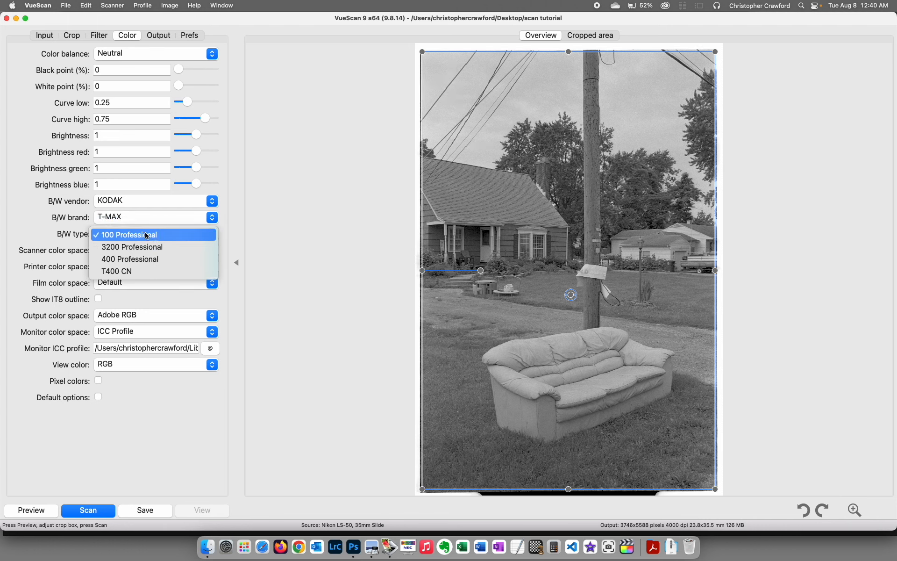
{"action": "left_click", "coordinate": [140, 258]}
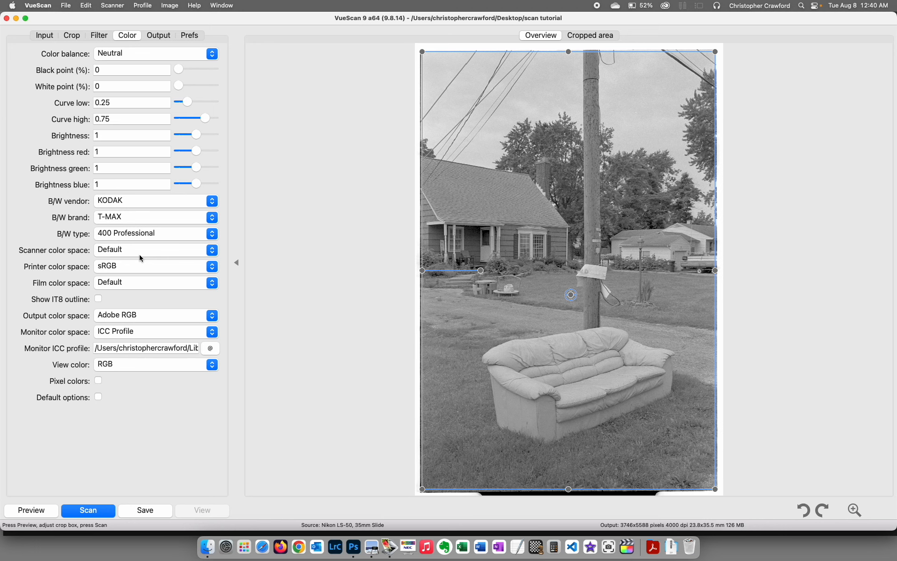
Try the TMAX-400 film brand with the TMAX CI = .55 type on the preview
{"action": "left_click", "coordinate": [140, 214]}
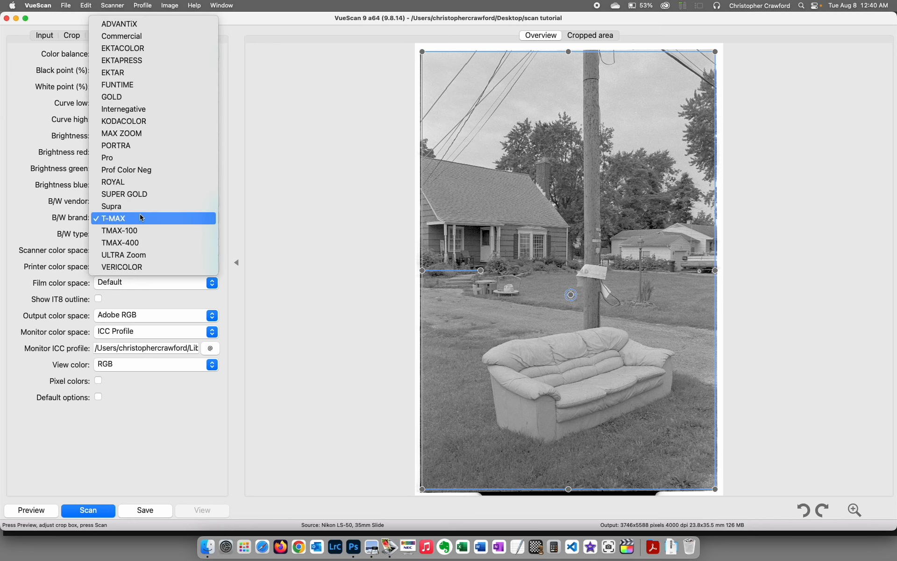
{"action": "left_click", "coordinate": [126, 216]}
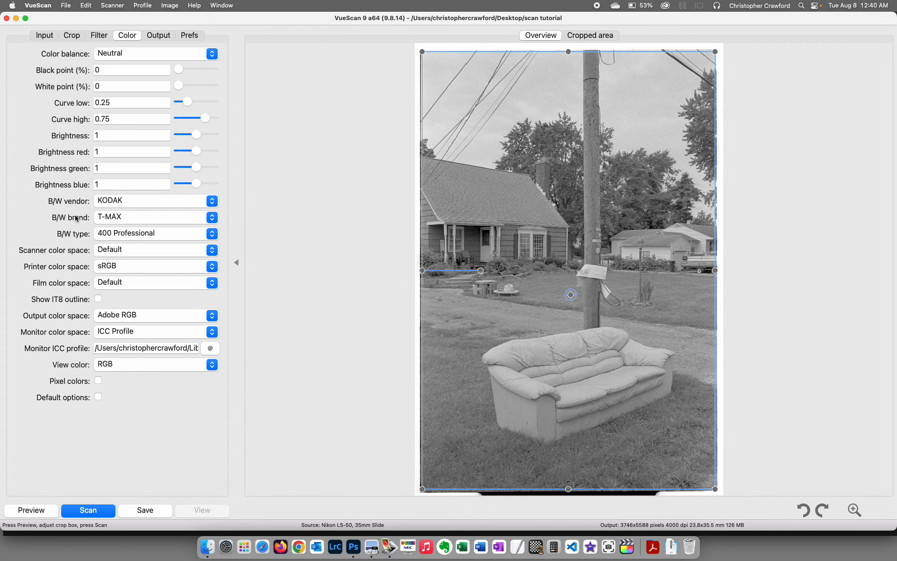
{"action": "left_click", "coordinate": [125, 216]}
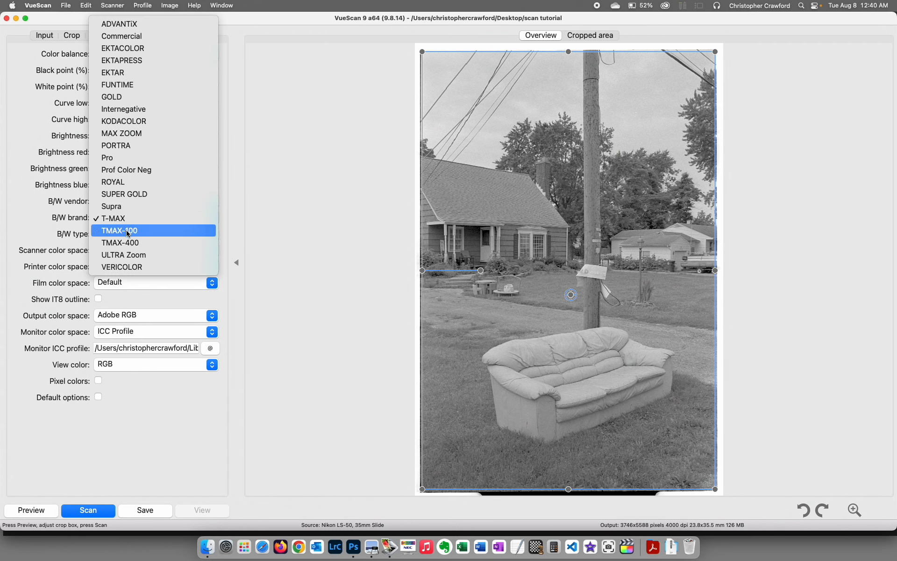
{"action": "left_click", "coordinate": [130, 243]}
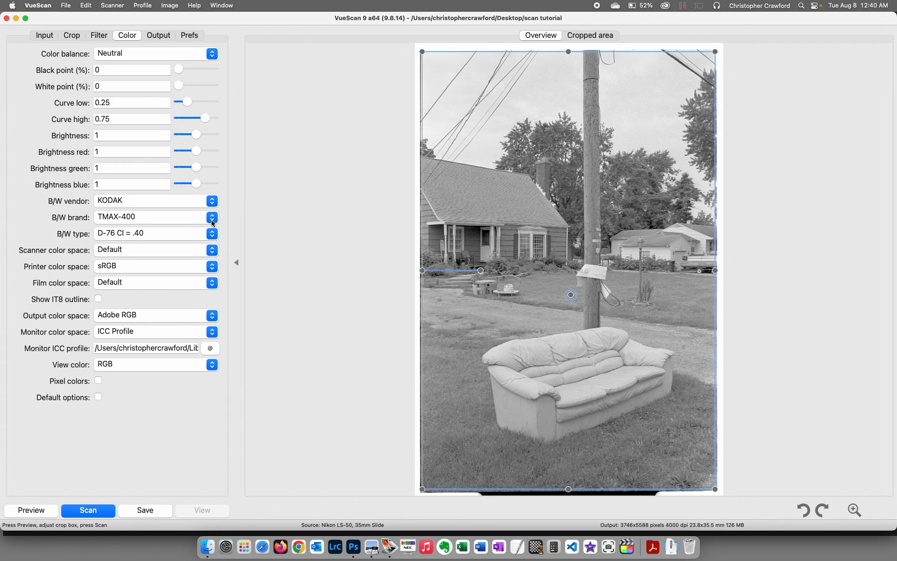
{"action": "left_click", "coordinate": [162, 234]}
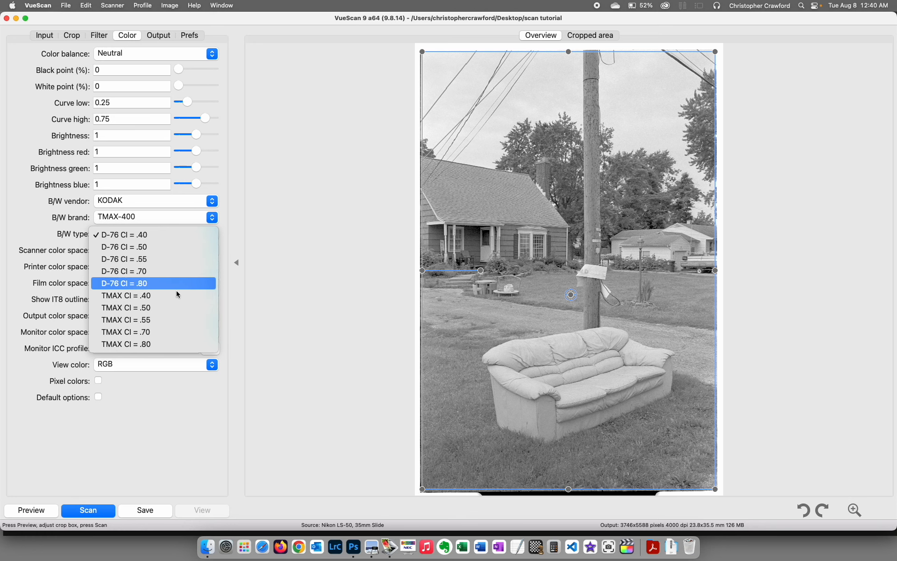
{"action": "left_click", "coordinate": [172, 320]}
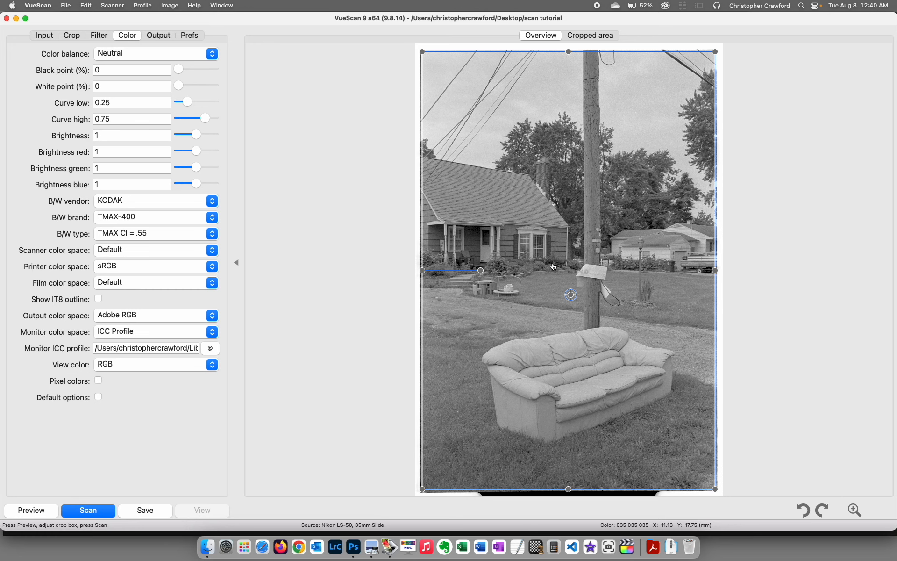
Return the film profile to the T-MAX brand with the 400 Professional type
{"action": "left_click", "coordinate": [153, 216]}
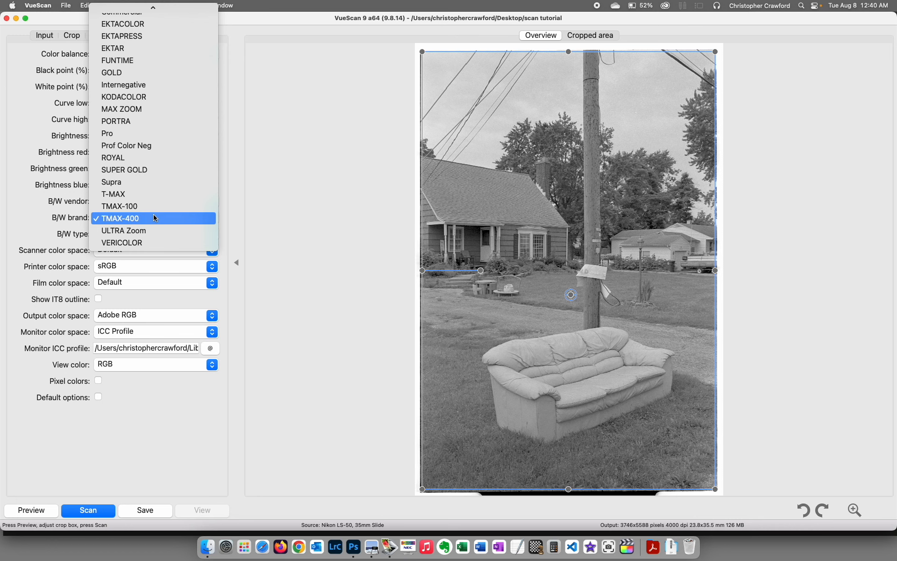
{"action": "left_click", "coordinate": [148, 195]}
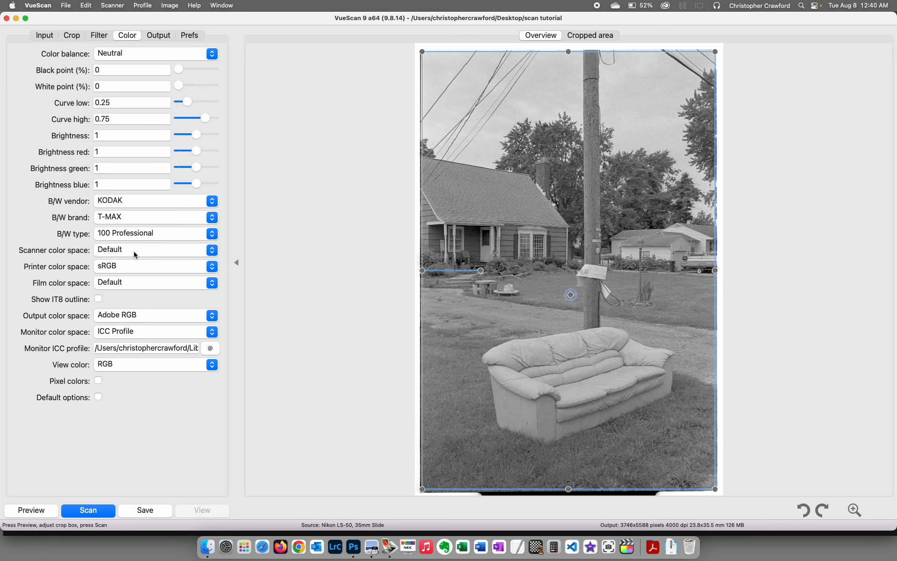
{"action": "left_click", "coordinate": [141, 233]}
{"action": "left_click", "coordinate": [136, 258]}
Set the output color space to Gray
{"action": "left_click", "coordinate": [144, 316]}
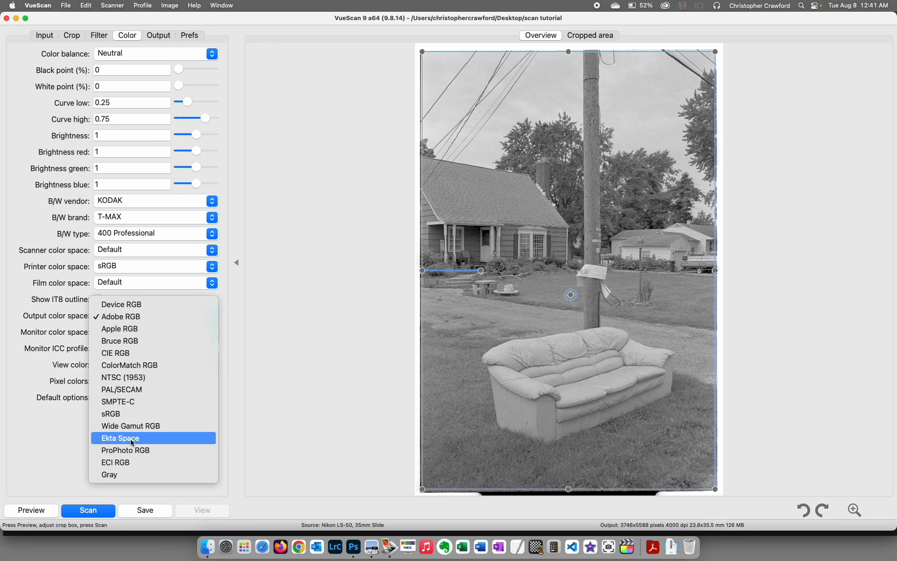
{"action": "left_click", "coordinate": [120, 474]}
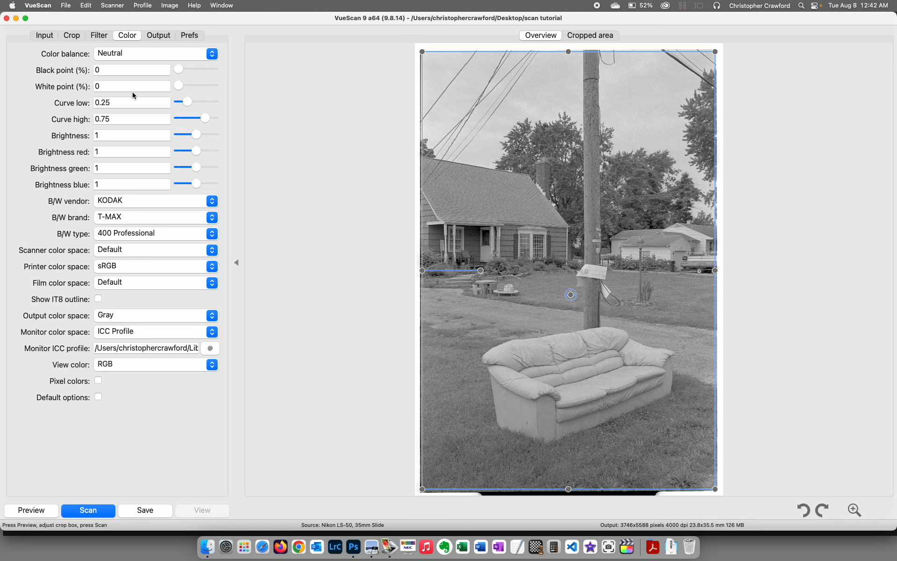
Check the input settings against the output settings and set the TIFF file type to 16 bit Gray
{"action": "left_click", "coordinate": [155, 37]}
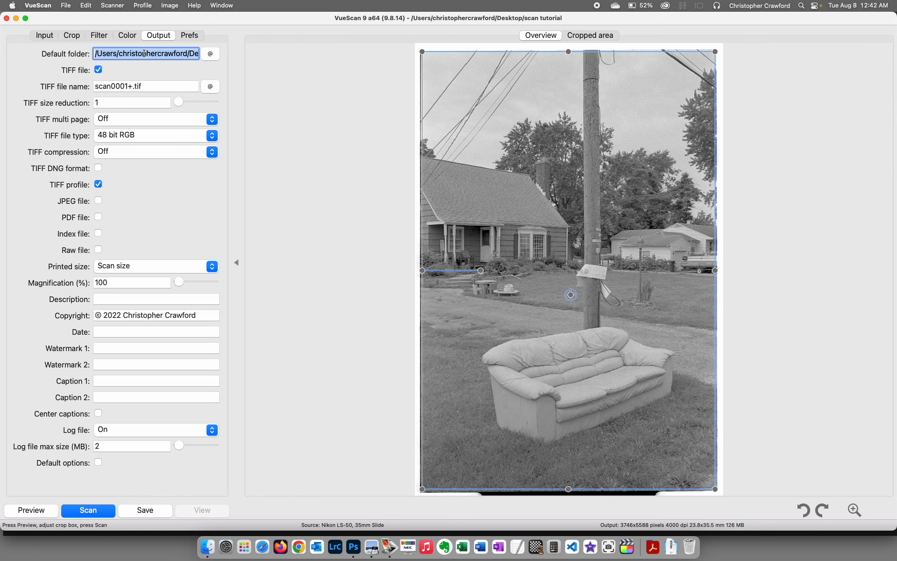
{"action": "left_click", "coordinate": [42, 35]}
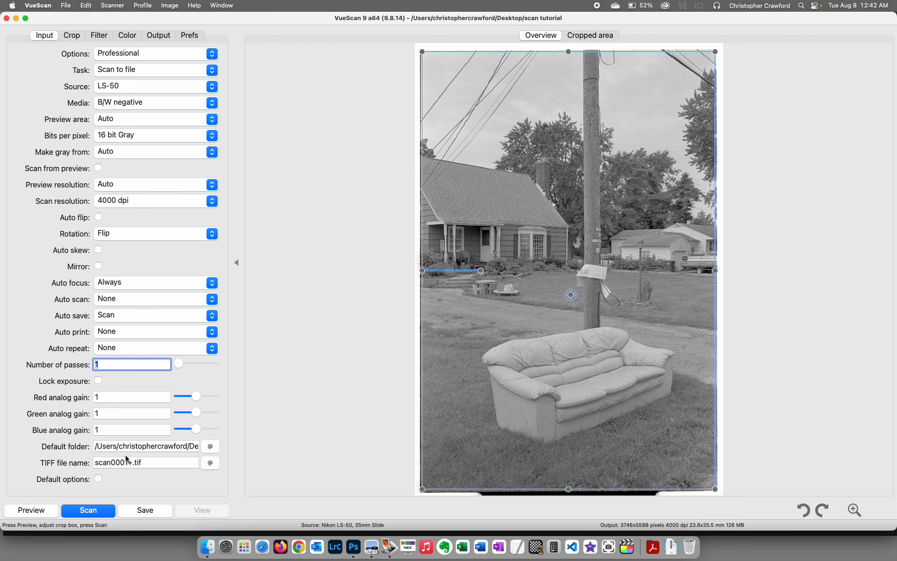
{"action": "left_click", "coordinate": [151, 37]}
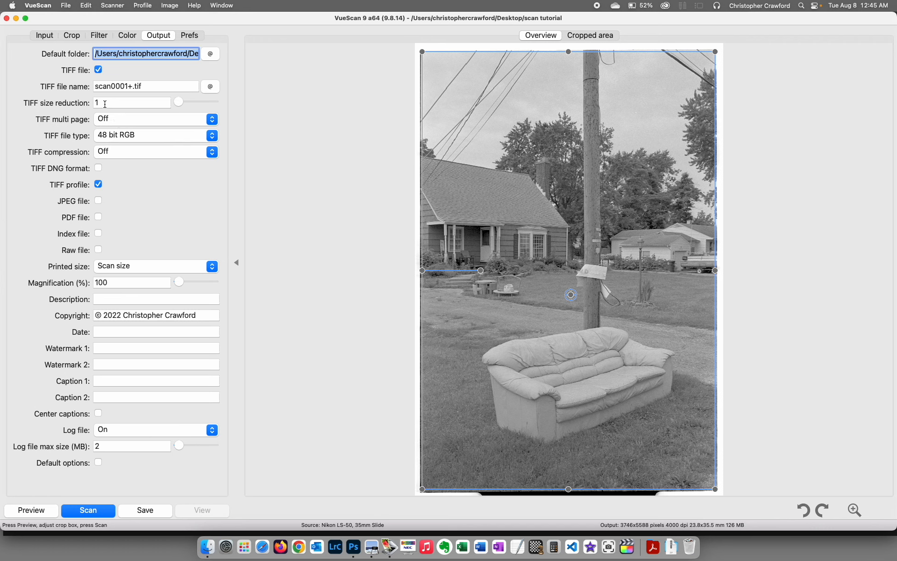
{"action": "left_click", "coordinate": [118, 136]}
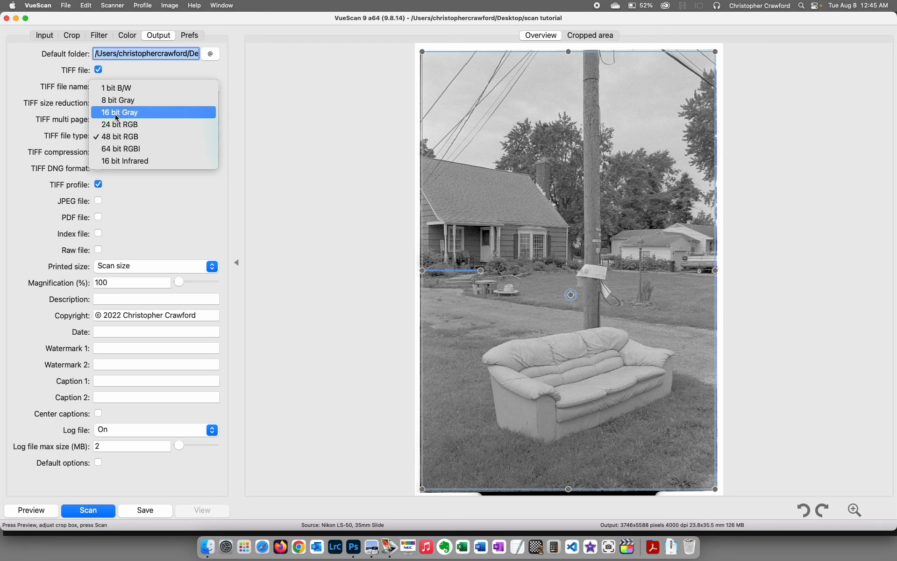
{"action": "left_click", "coordinate": [118, 113]}
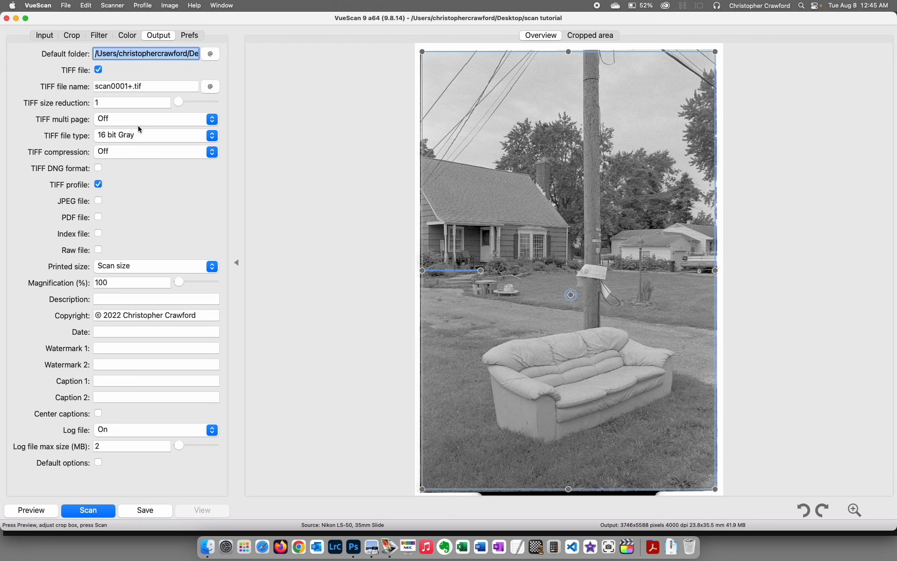
{"action": "key", "text": "ctrl+Down"}
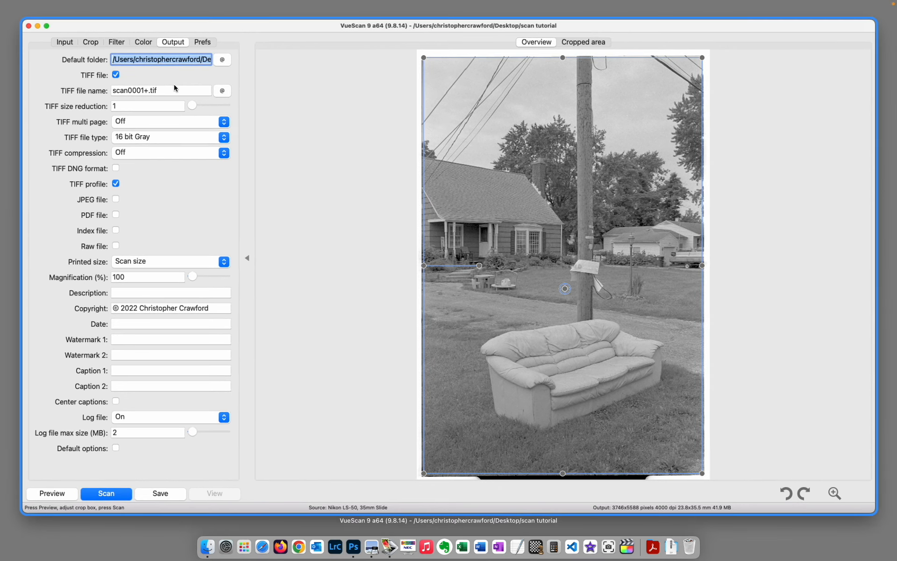
{"action": "left_click", "coordinate": [175, 84]}
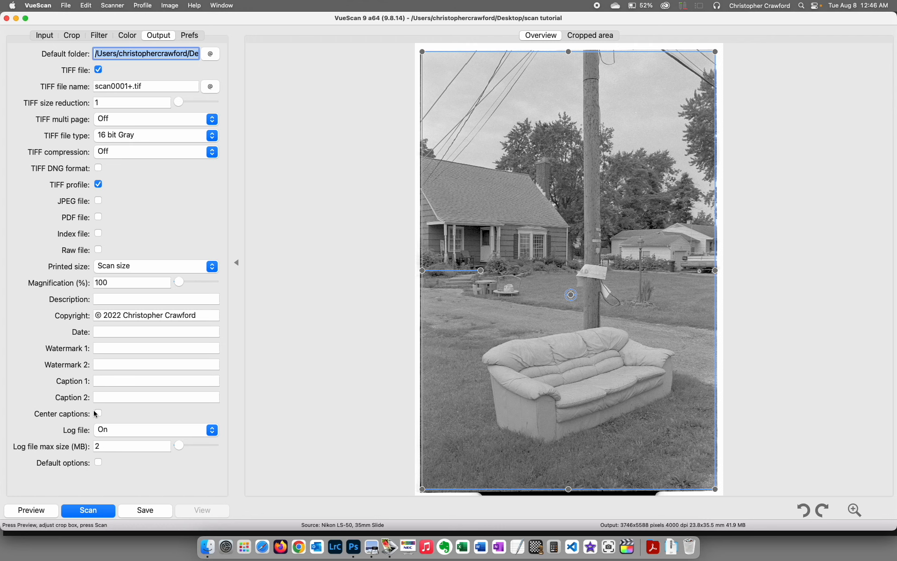
Review the preferences and input settings, then run the final scan of the negative
{"action": "left_click", "coordinate": [190, 35]}
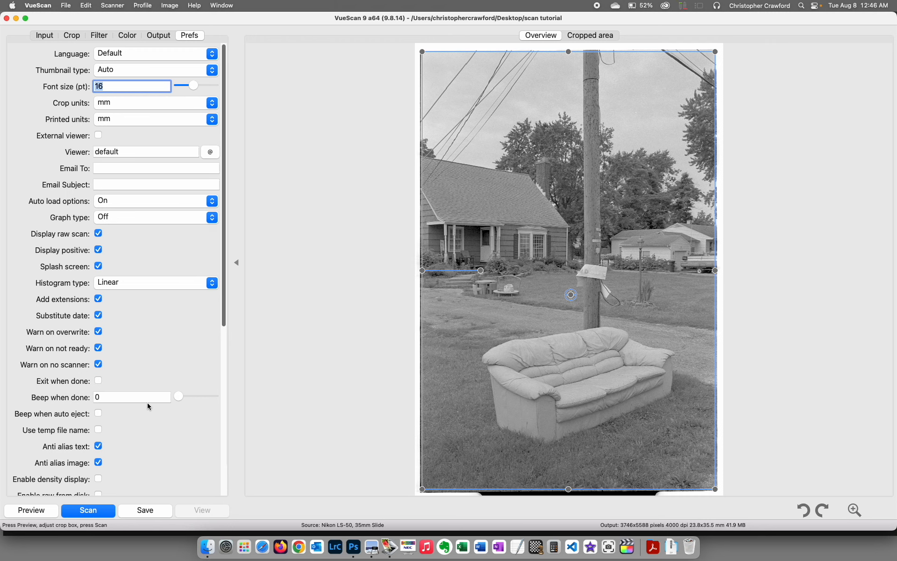
{"action": "left_click", "coordinate": [45, 36]}
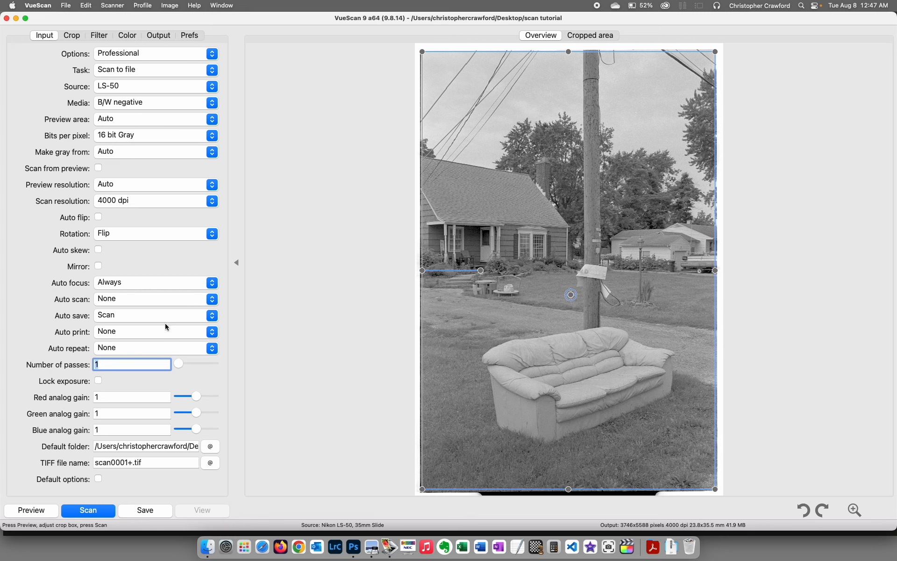
{"action": "left_click", "coordinate": [88, 510]}
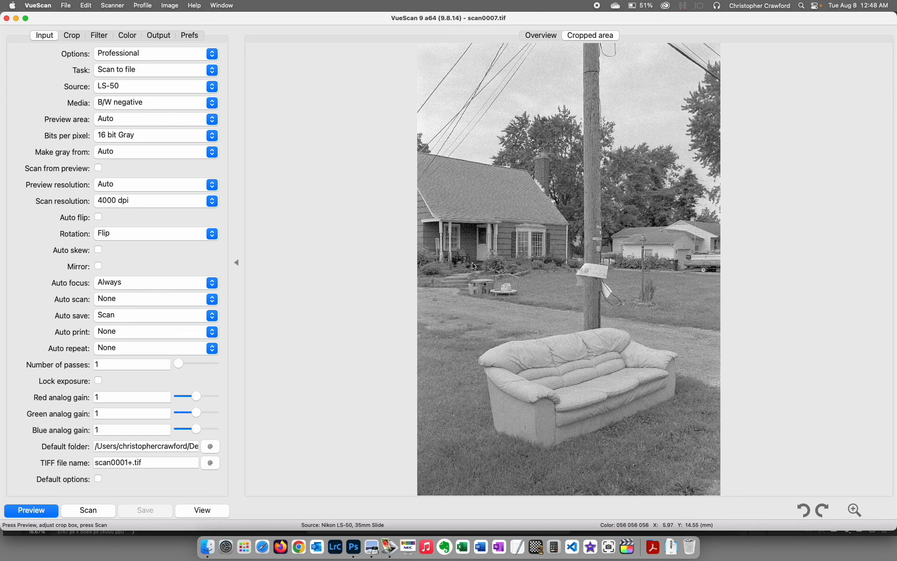
Switch to Photoshop to view the scanned TIFF and look through the available fill and adjustment layer types
{"action": "left_click", "coordinate": [354, 545]}
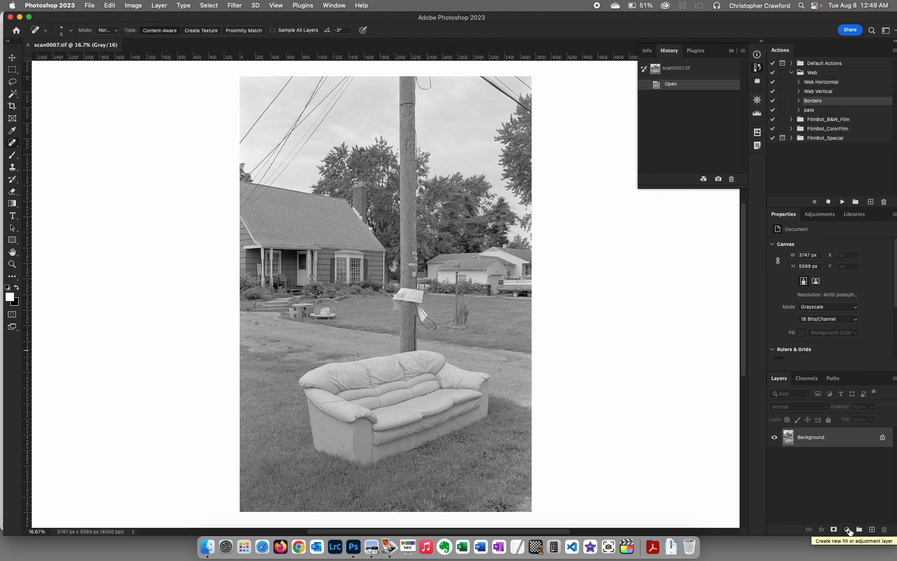
{"action": "left_click", "coordinate": [849, 531]}
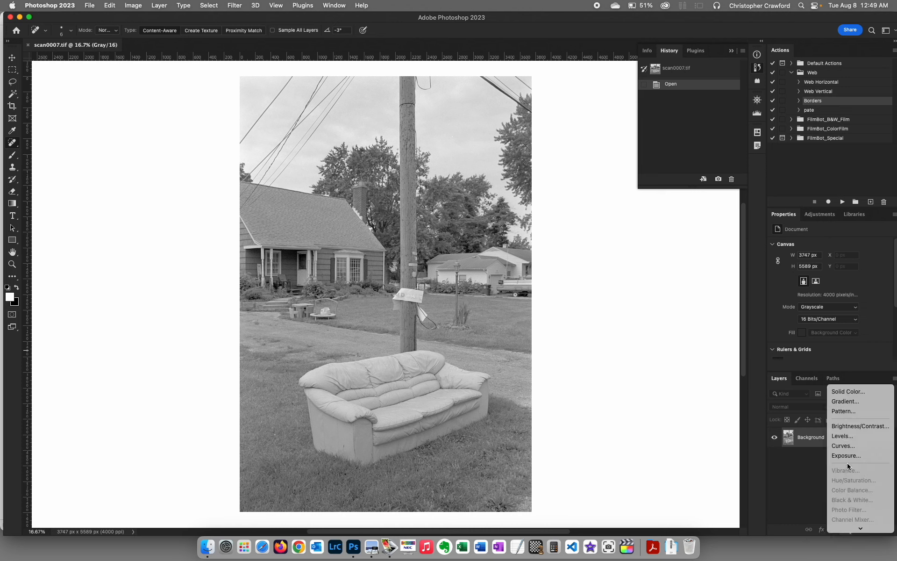
{"action": "left_click", "coordinate": [811, 472]}
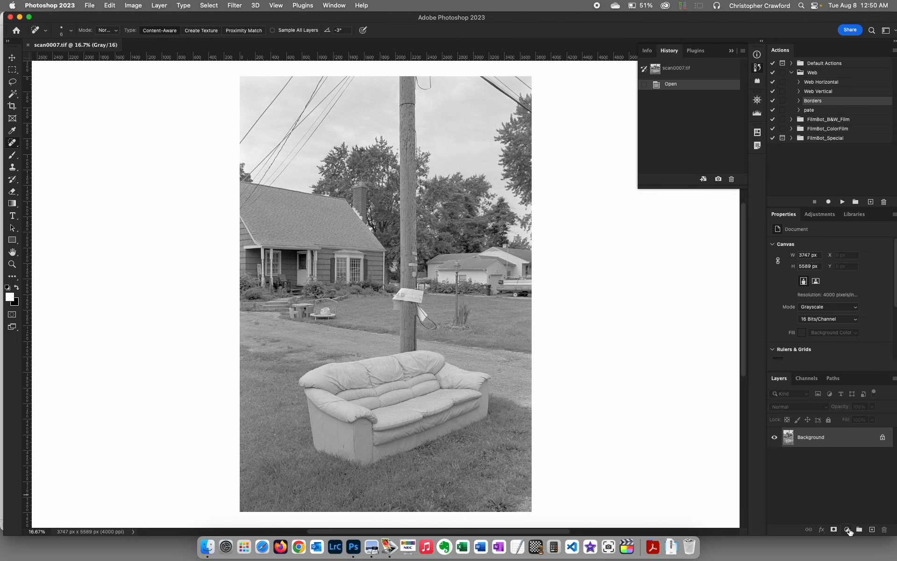
Add a Curves adjustment layer and shape a strong S-curve that darkens the shadows and brightens the highlights
{"action": "left_click", "coordinate": [848, 530]}
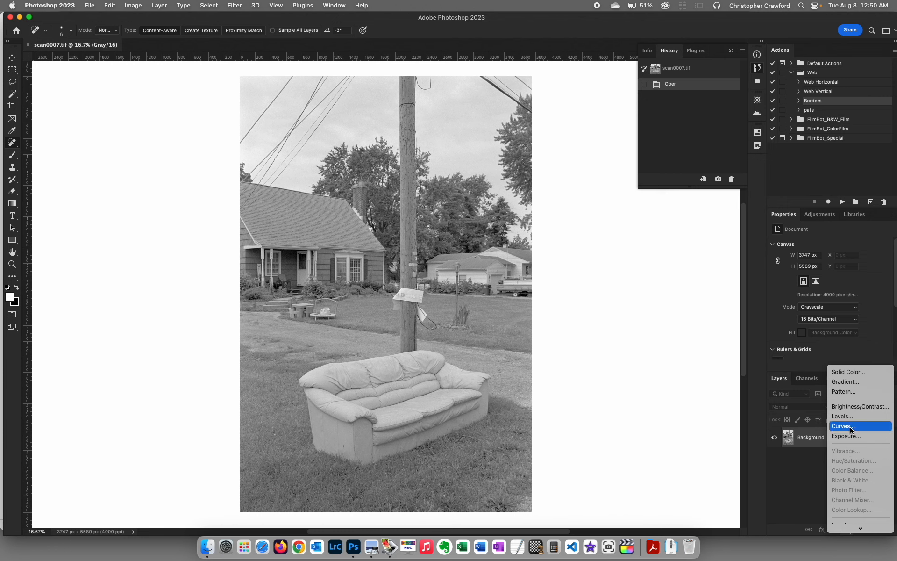
{"action": "left_click", "coordinate": [850, 427]}
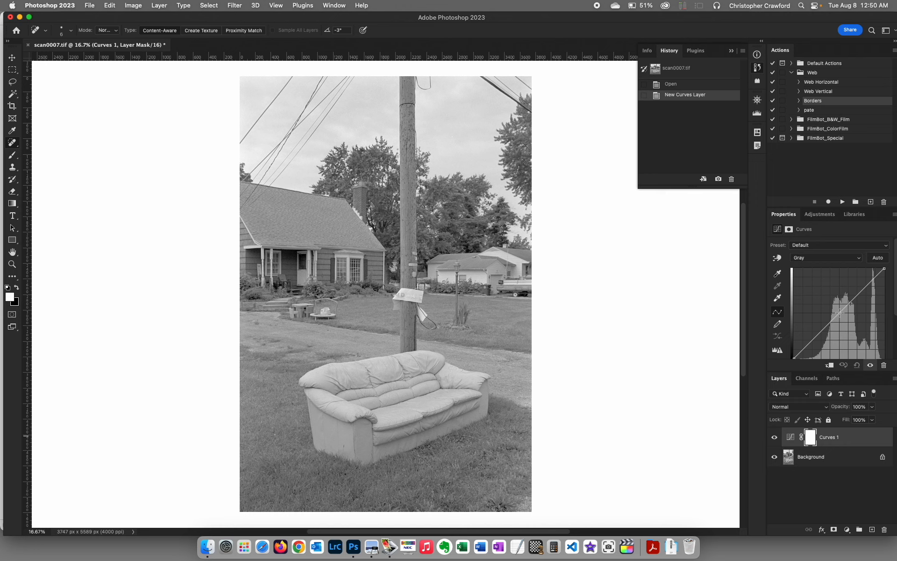
{"action": "left_click", "coordinate": [839, 313]}
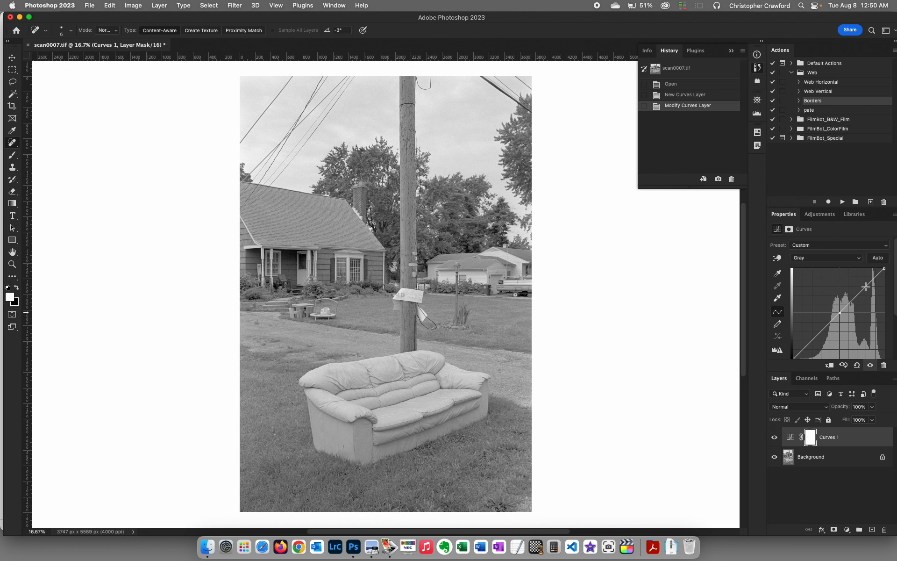
{"action": "left_click_drag", "start_coordinate": [815, 337], "coordinate": [862, 282]}
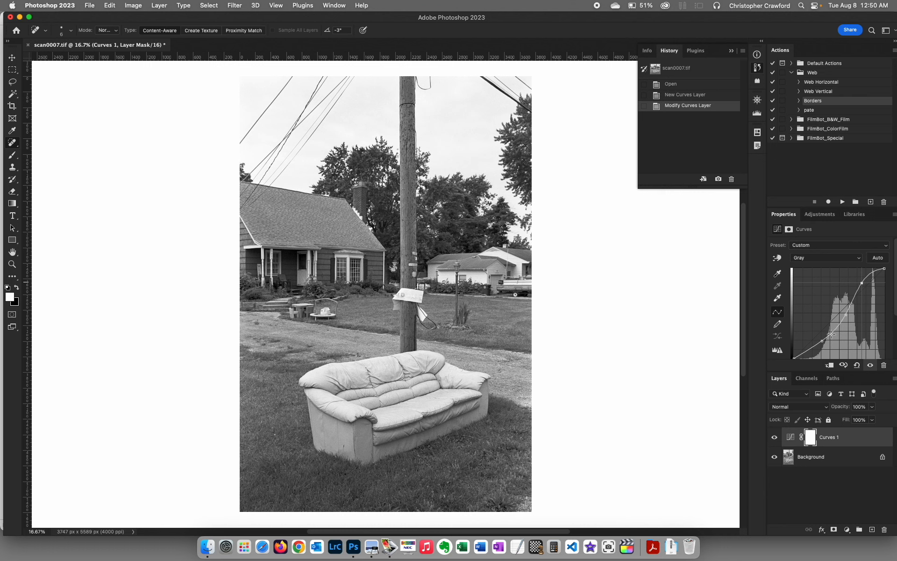
{"action": "left_click_drag", "start_coordinate": [822, 341], "coordinate": [824, 344]}
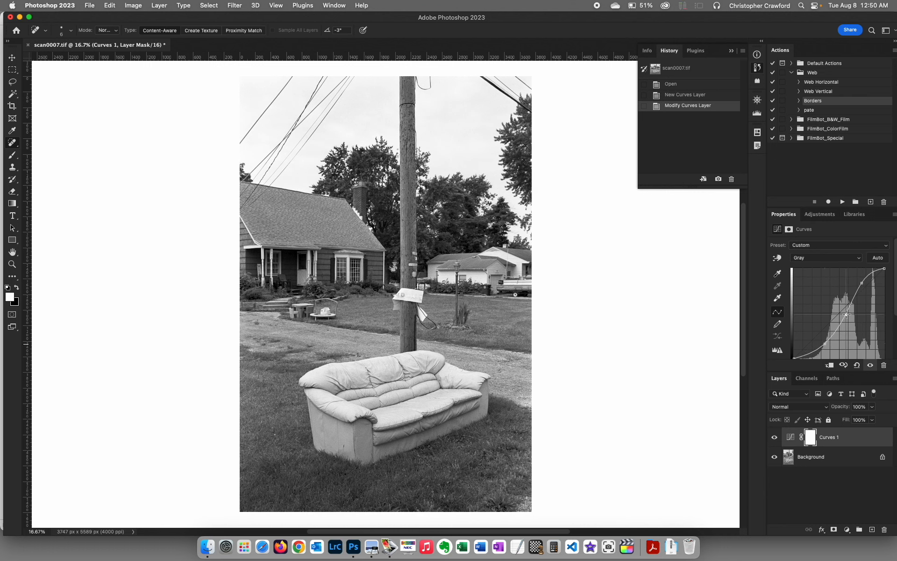
{"action": "left_click_drag", "start_coordinate": [845, 314], "coordinate": [864, 283]}
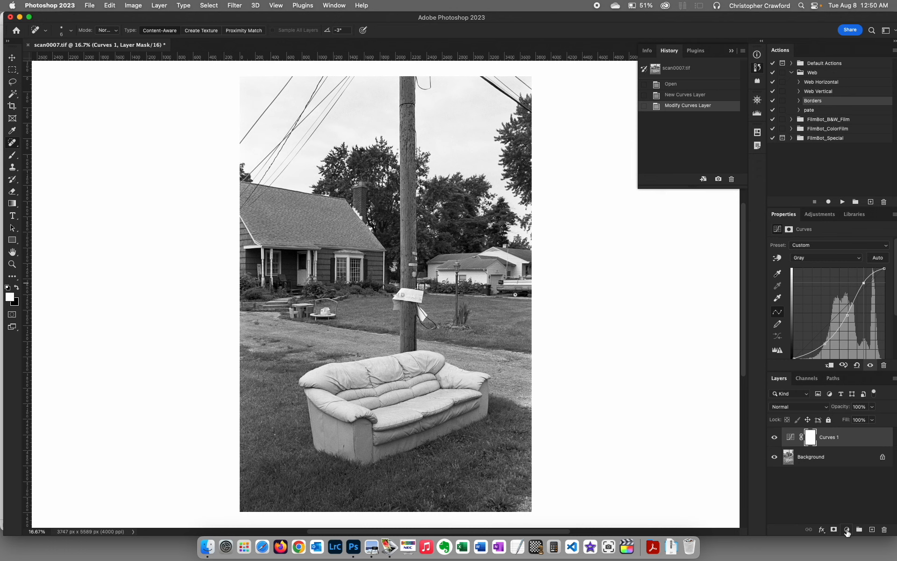
Add a second Curves adjustment layer and pull its midtones below the diagonal while anchoring the highlights
{"action": "left_click", "coordinate": [847, 531]}
{"action": "left_click", "coordinate": [844, 446]}
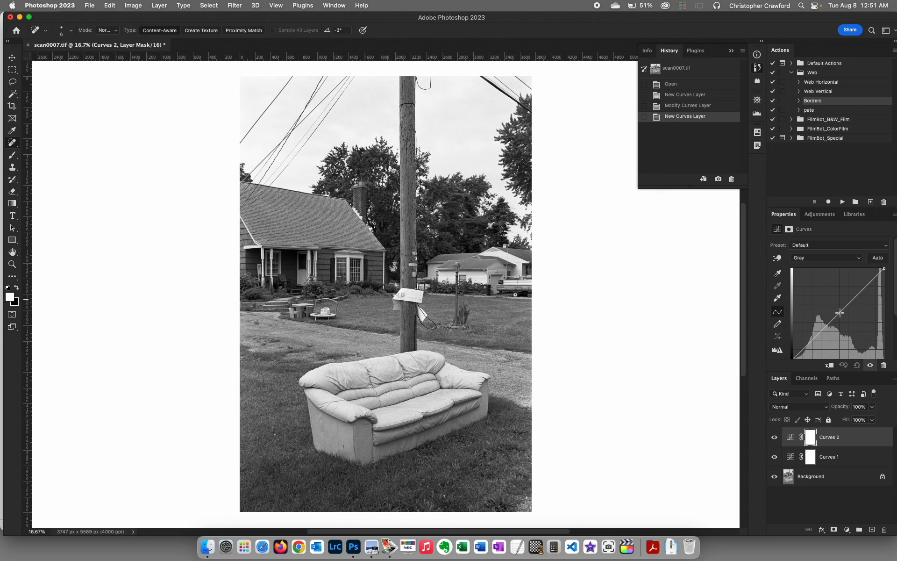
{"action": "left_click", "coordinate": [841, 313]}
{"action": "left_click_drag", "start_coordinate": [840, 312], "coordinate": [866, 284]}
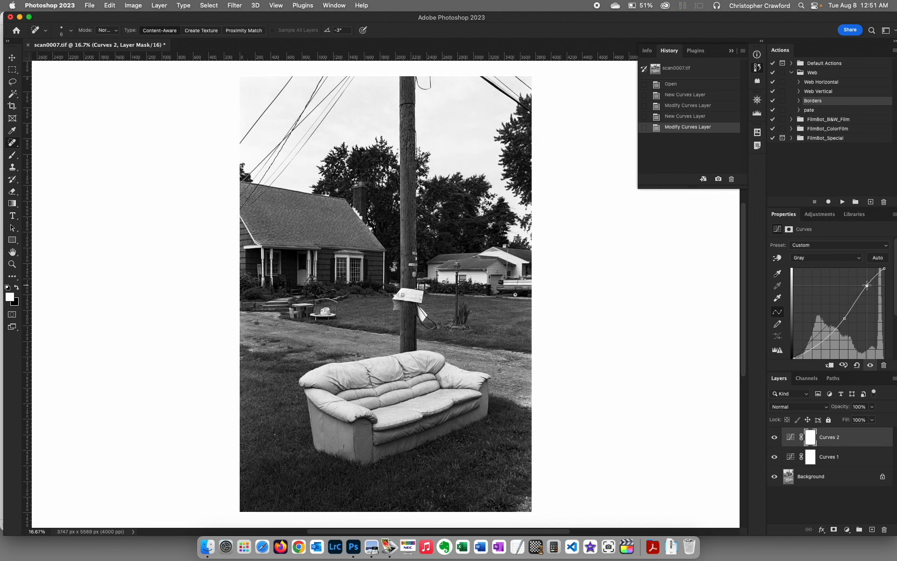
{"action": "left_click_drag", "start_coordinate": [844, 318], "coordinate": [841, 317]}
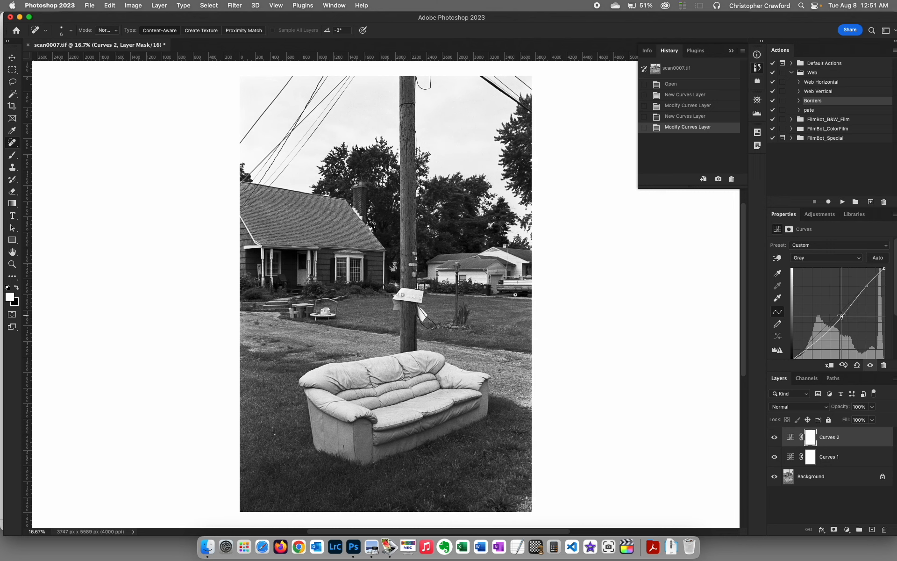
Refine the second curve with extra points in the shadows and small adjustments to its midtone and highlight points
{"action": "left_click", "coordinate": [813, 348]}
{"action": "left_click_drag", "start_coordinate": [813, 347], "coordinate": [812, 346]}
{"action": "left_click", "coordinate": [805, 352]}
{"action": "left_click_drag", "start_coordinate": [812, 346], "coordinate": [825, 335]}
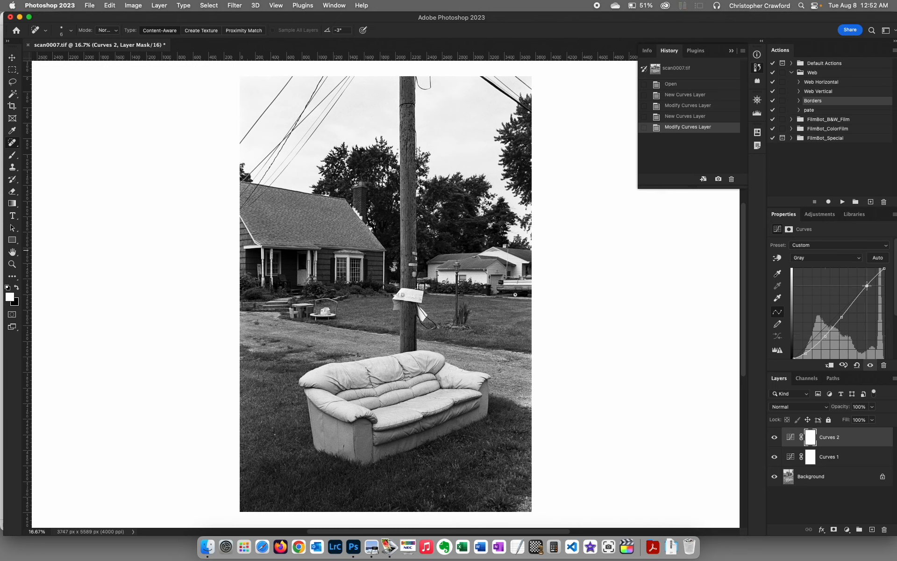
{"action": "left_click_drag", "start_coordinate": [867, 286], "coordinate": [867, 286]}
{"action": "left_click_drag", "start_coordinate": [841, 317], "coordinate": [844, 315]}
Add a third Curves adjustment layer above the other two
{"action": "left_click", "coordinate": [846, 529]}
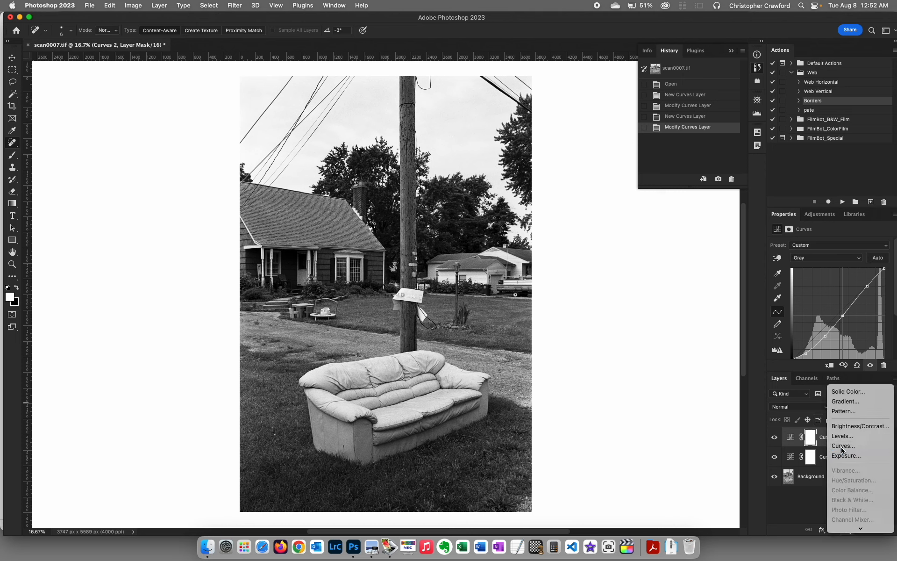
{"action": "left_click", "coordinate": [842, 445]}
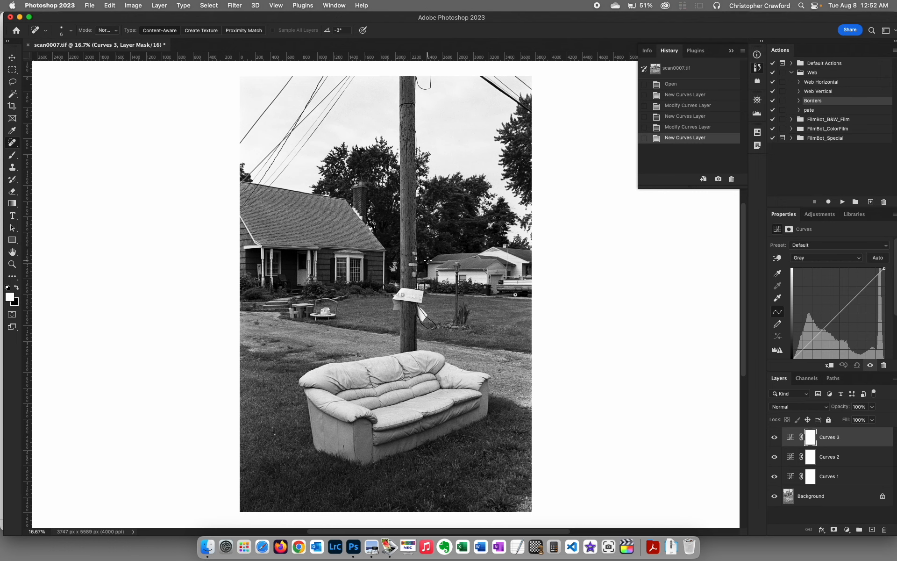
Examine the sofa, lawn, house, trees and sky up close to judge tone and contrast
{"action": "key", "text": "z"}
{"action": "left_click", "coordinate": [392, 301]}
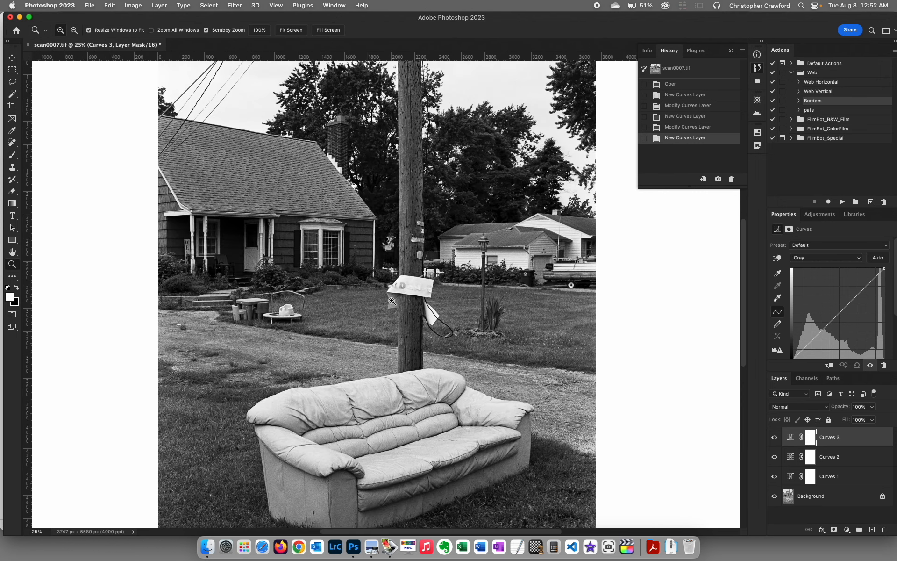
{"action": "left_click", "coordinate": [392, 301]}
{"action": "left_click_drag", "start_coordinate": [355, 262], "coordinate": [377, 227]}
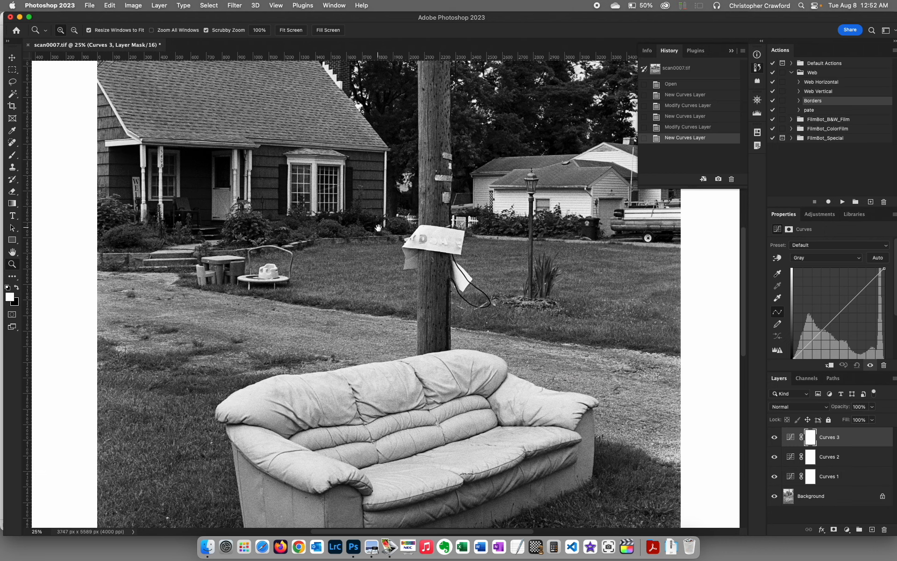
{"action": "left_click_drag", "start_coordinate": [388, 359], "coordinate": [399, 281]}
{"action": "left_click_drag", "start_coordinate": [427, 404], "coordinate": [411, 420]}
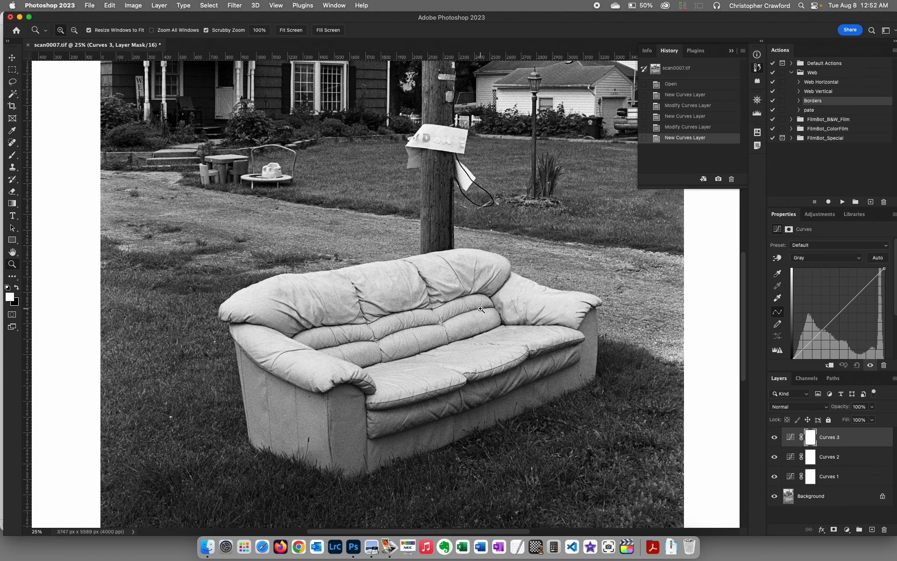
{"action": "left_click_drag", "start_coordinate": [517, 240], "coordinate": [472, 381]}
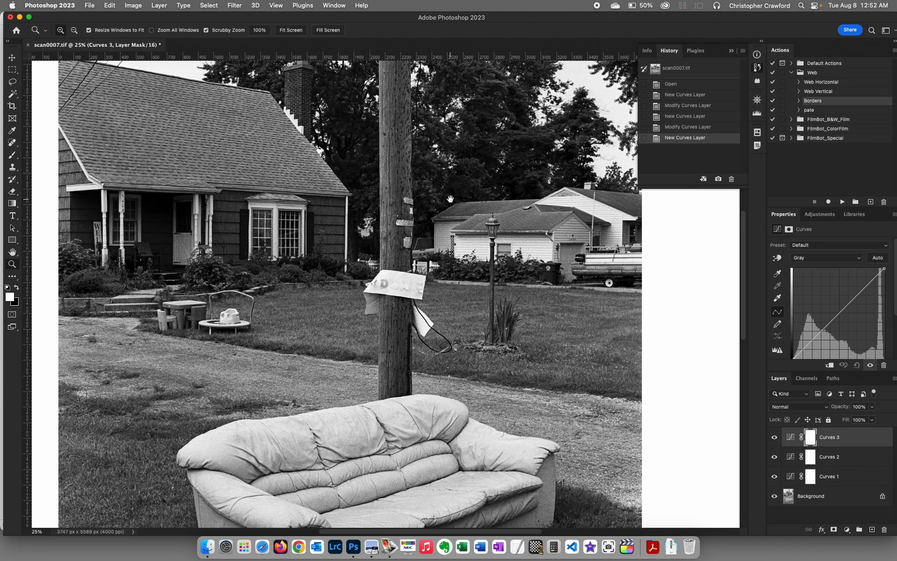
{"action": "left_click_drag", "start_coordinate": [450, 199], "coordinate": [443, 330]}
{"action": "left_click_drag", "start_coordinate": [258, 226], "coordinate": [315, 353]}
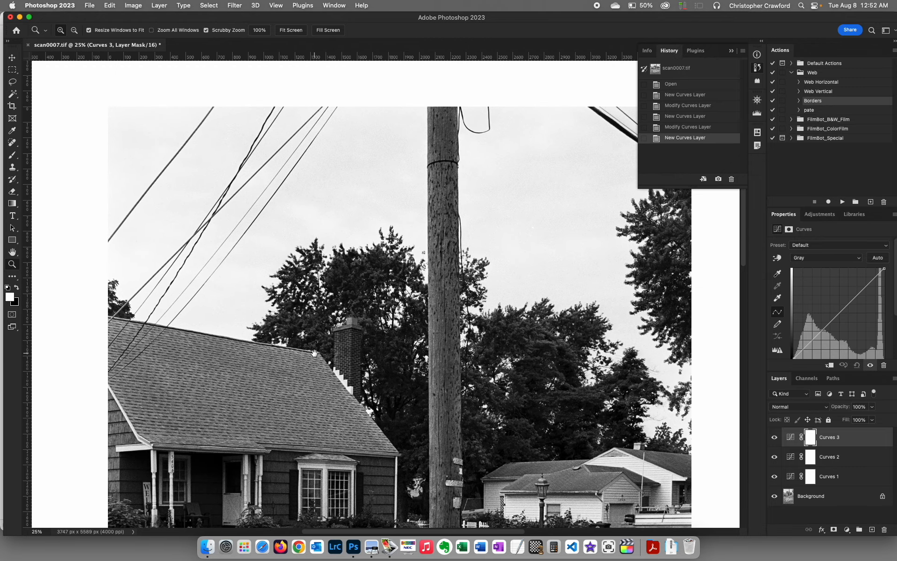
{"action": "left_click_drag", "start_coordinate": [585, 274], "coordinate": [553, 244]}
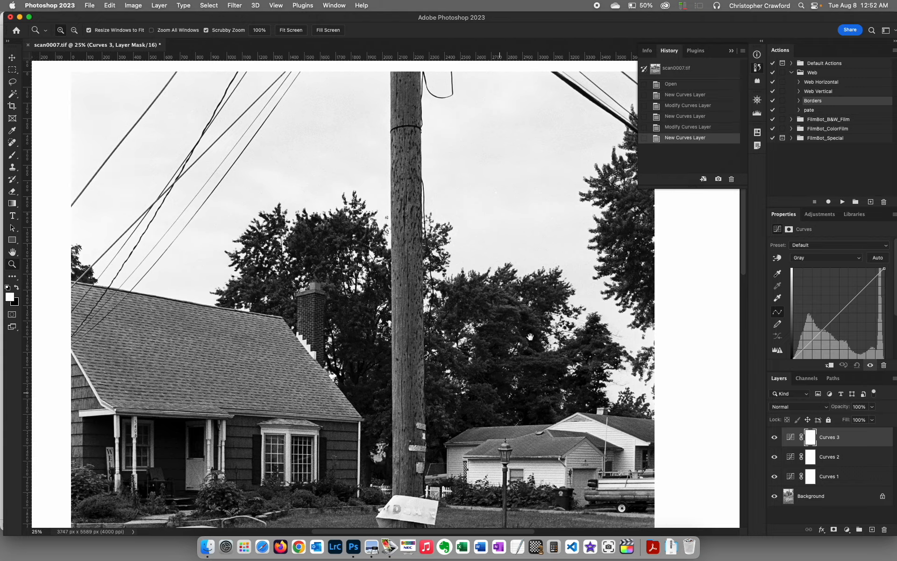
{"action": "left_click_drag", "start_coordinate": [509, 510], "coordinate": [520, 248]}
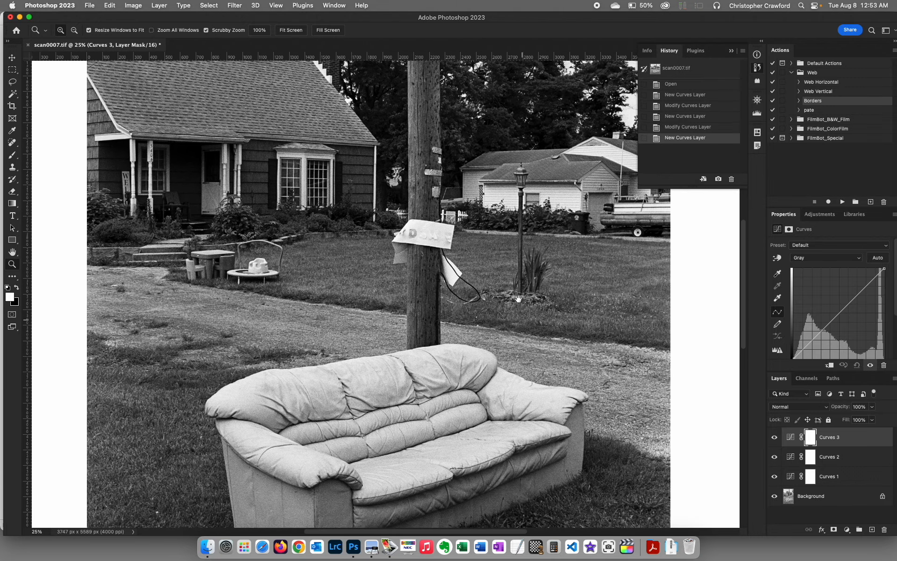
{"action": "left_click_drag", "start_coordinate": [516, 323], "coordinate": [547, 406]}
{"action": "left_click_drag", "start_coordinate": [514, 283], "coordinate": [501, 238]}
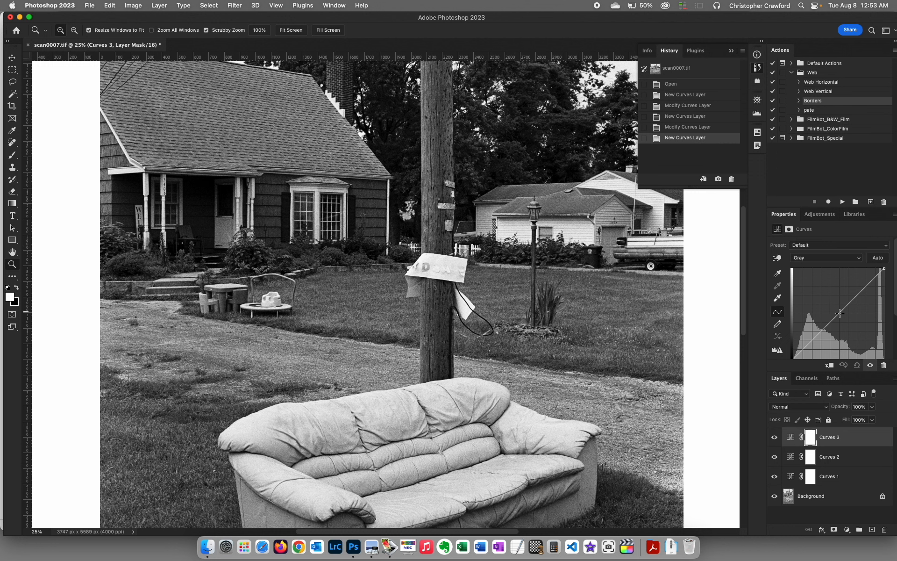
Shape a gentle S-curve on the third Curves layer with slightly darker shadows, a fixed midtone and slightly brighter highlights
{"action": "left_click", "coordinate": [839, 313]}
{"action": "left_click", "coordinate": [861, 286]}
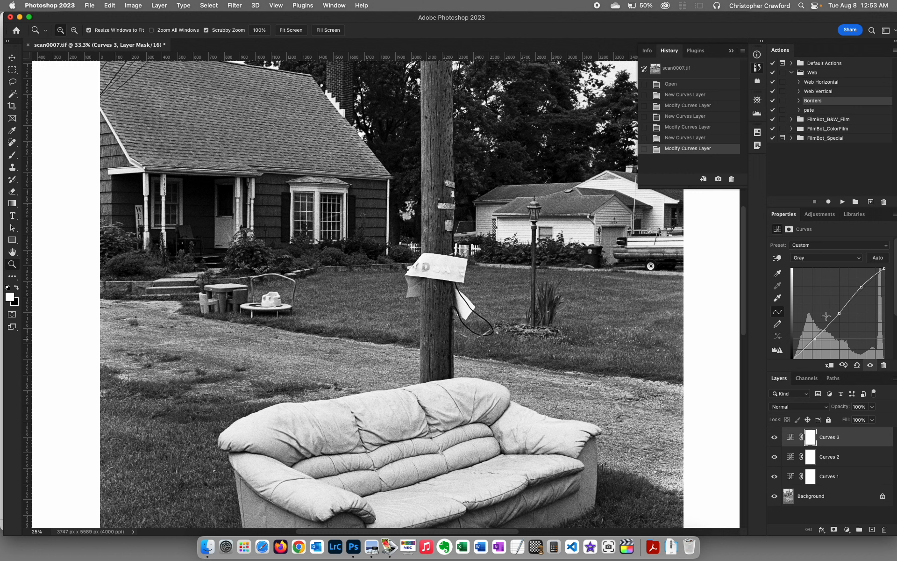
{"action": "left_click", "coordinate": [814, 339]}
{"action": "left_click_drag", "start_coordinate": [861, 285], "coordinate": [862, 283]}
{"action": "left_click_drag", "start_coordinate": [815, 340], "coordinate": [815, 341]}
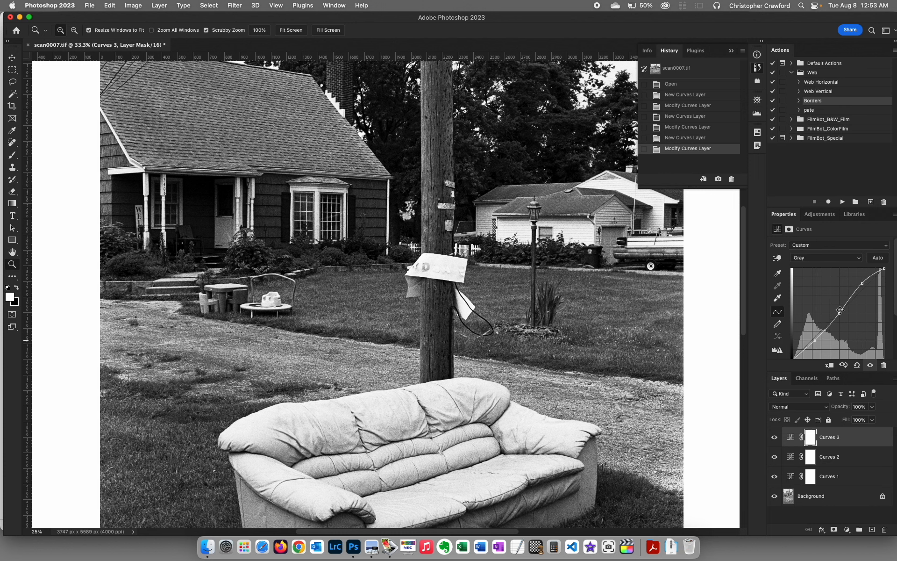
{"action": "left_click_drag", "start_coordinate": [840, 310], "coordinate": [866, 283]}
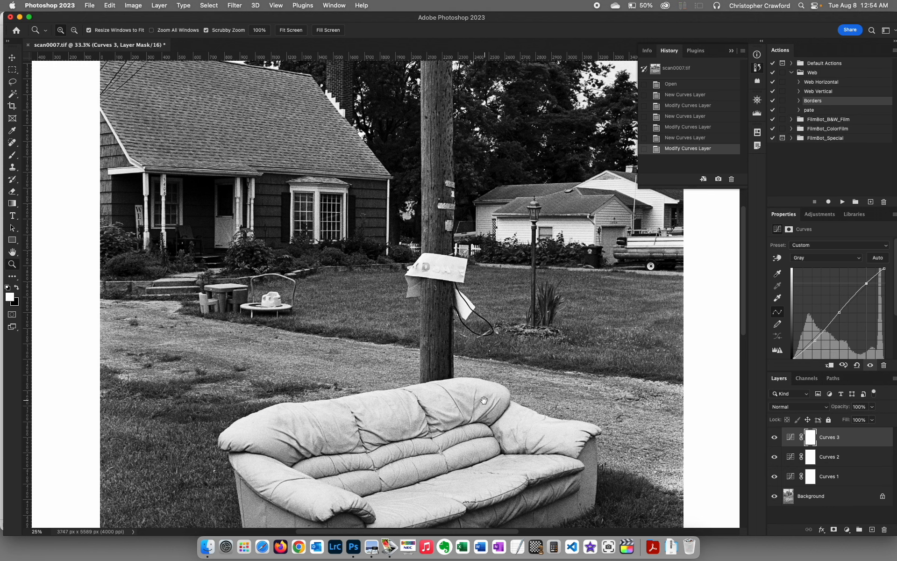
Compare the image with the third Curves layer hidden and shown, checking the sofa and house details
{"action": "left_click_drag", "start_coordinate": [467, 413], "coordinate": [499, 389]}
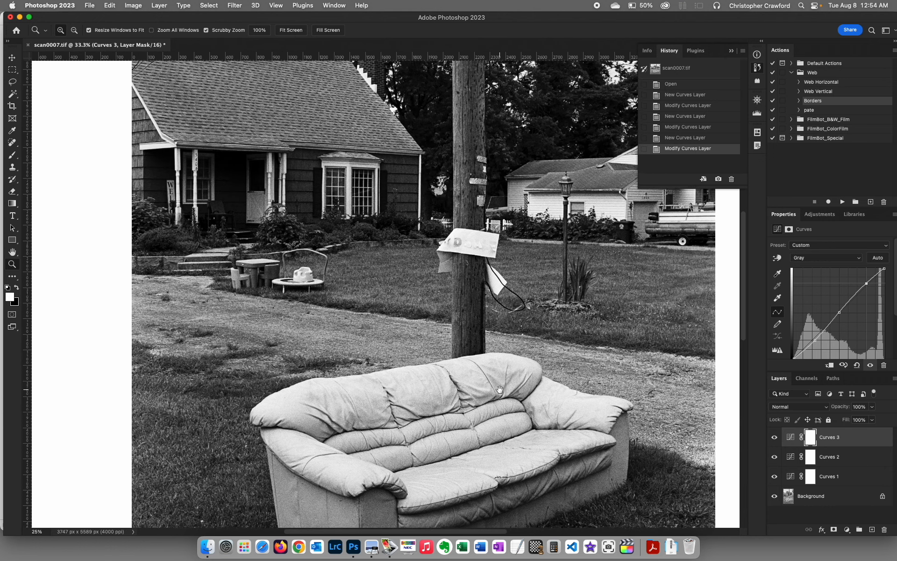
{"action": "left_click_drag", "start_coordinate": [351, 240], "coordinate": [206, 270]}
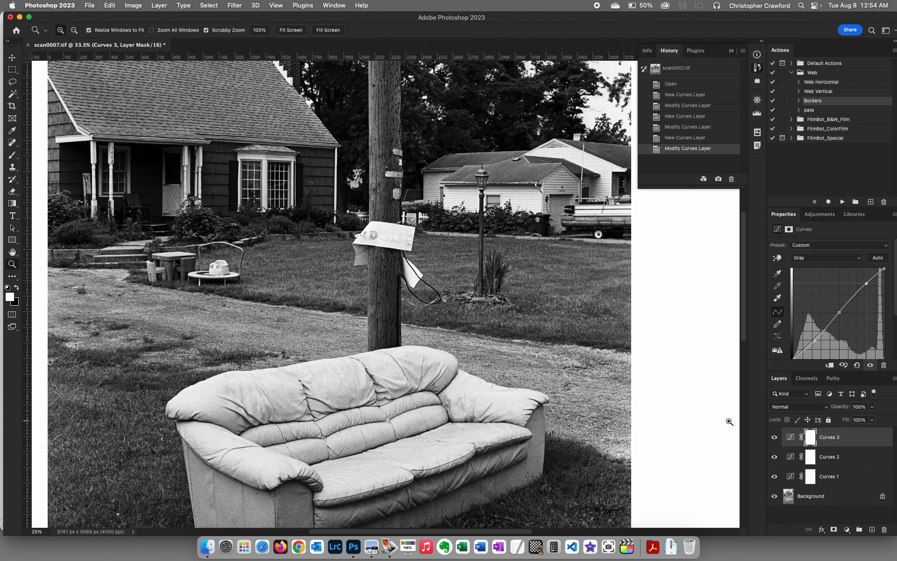
{"action": "left_click", "coordinate": [774, 437]}
{"action": "left_click", "coordinate": [774, 437]}
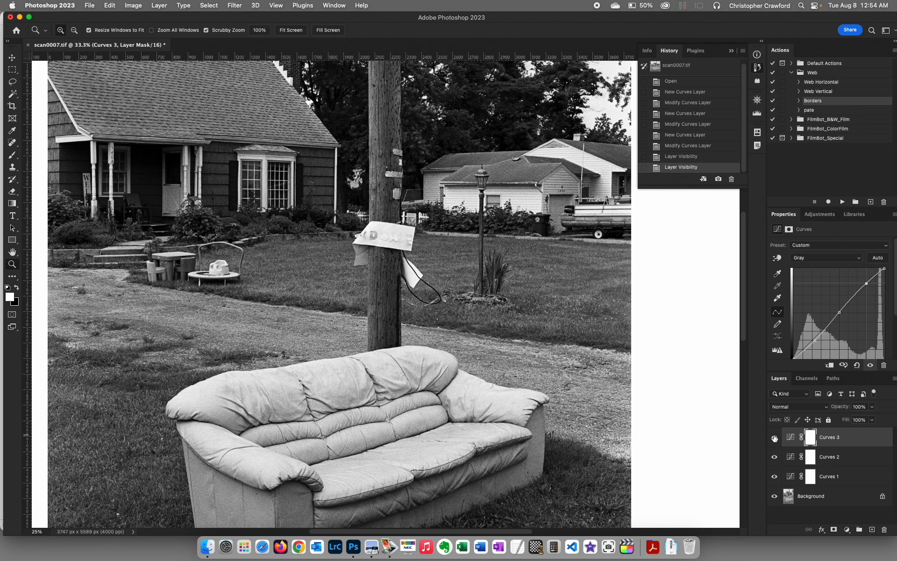
{"action": "left_click_drag", "start_coordinate": [275, 220], "coordinate": [334, 220]}
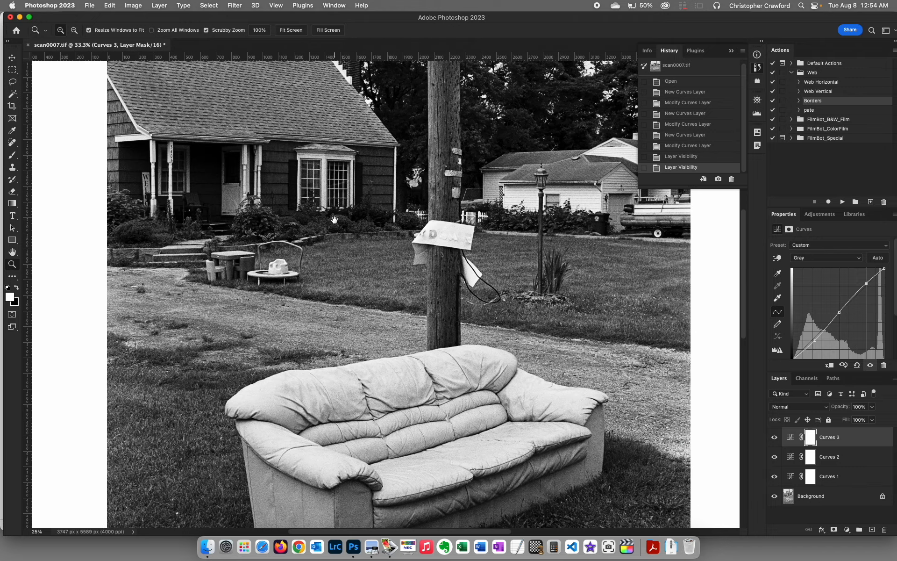
{"action": "left_click_drag", "start_coordinate": [492, 369], "coordinate": [443, 399]}
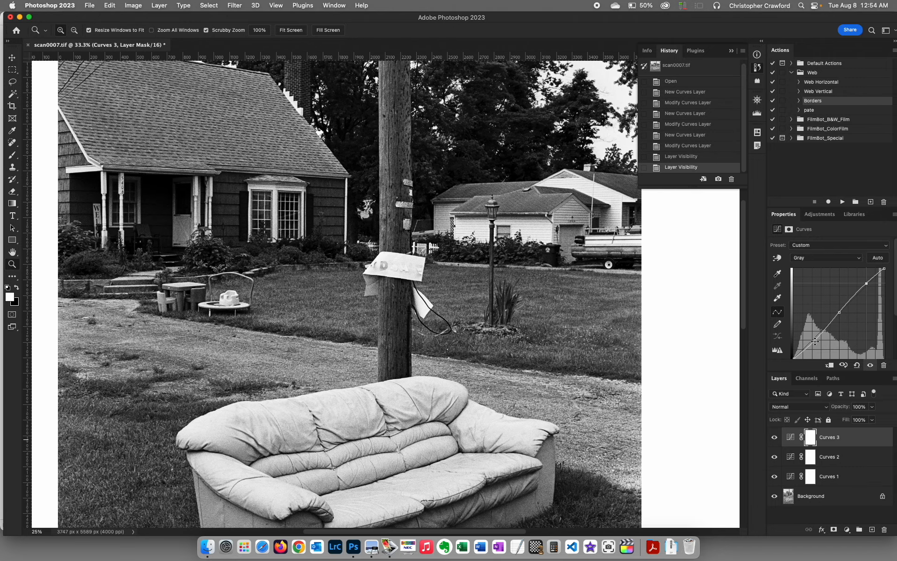
Fine-tune the third curve's points slightly, then check its effect by hiding and showing the layer, ending with the whole image in view
{"action": "left_click_drag", "start_coordinate": [814, 340], "coordinate": [814, 340]}
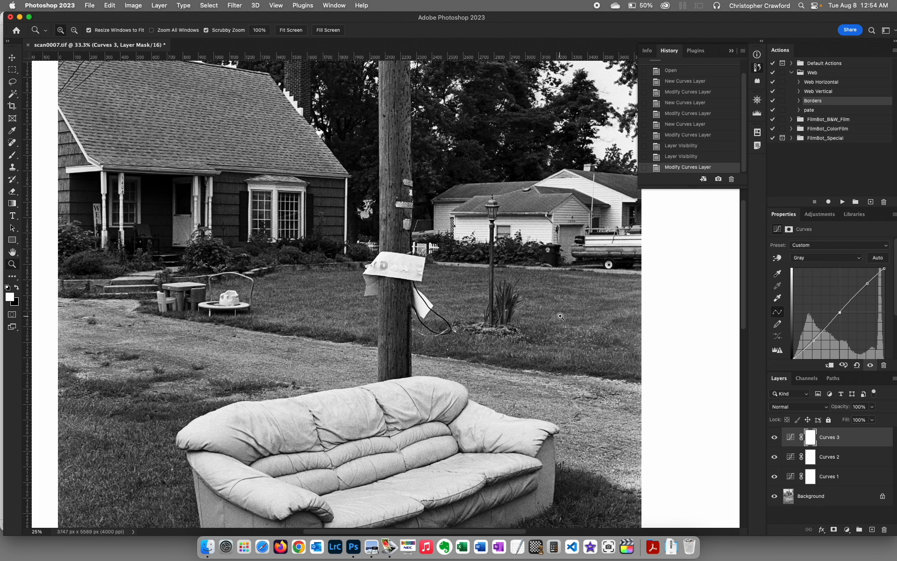
{"action": "left_click", "coordinate": [775, 437]}
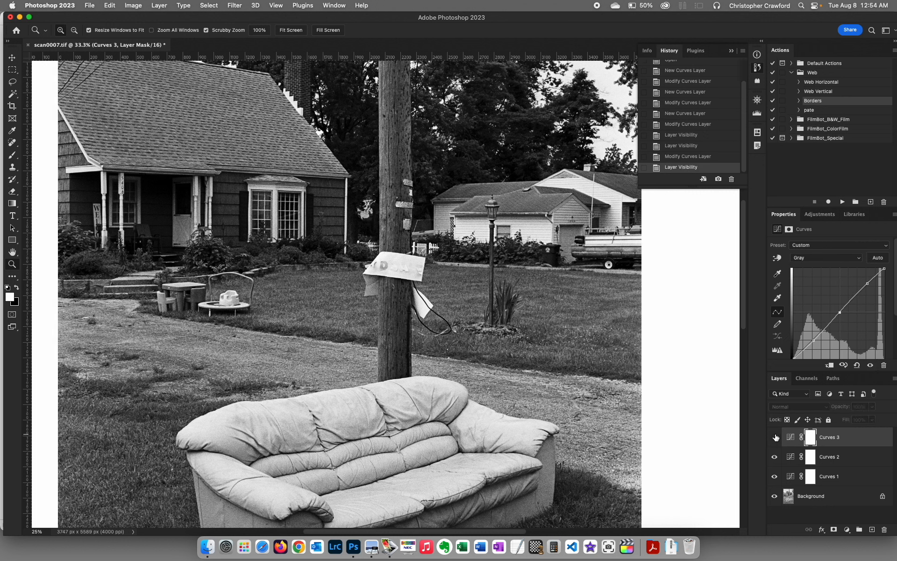
{"action": "left_click", "coordinate": [775, 437]}
{"action": "left_click", "coordinate": [774, 437]}
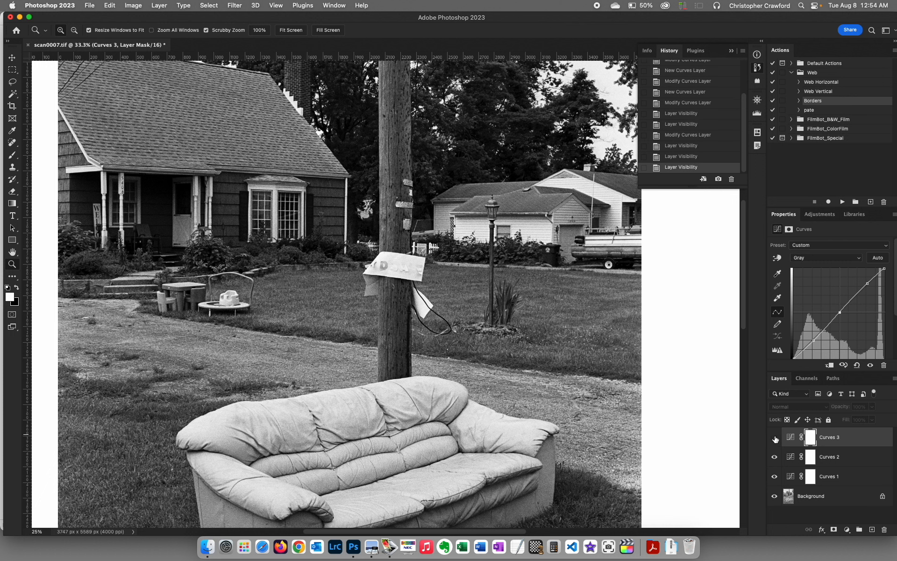
{"action": "left_click", "coordinate": [775, 438]}
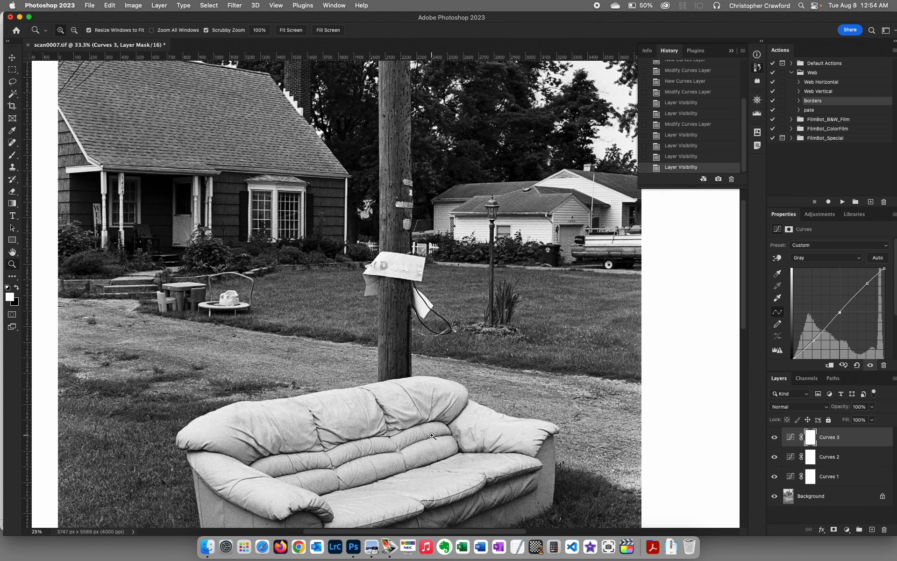
{"action": "left_click", "coordinate": [290, 30]}
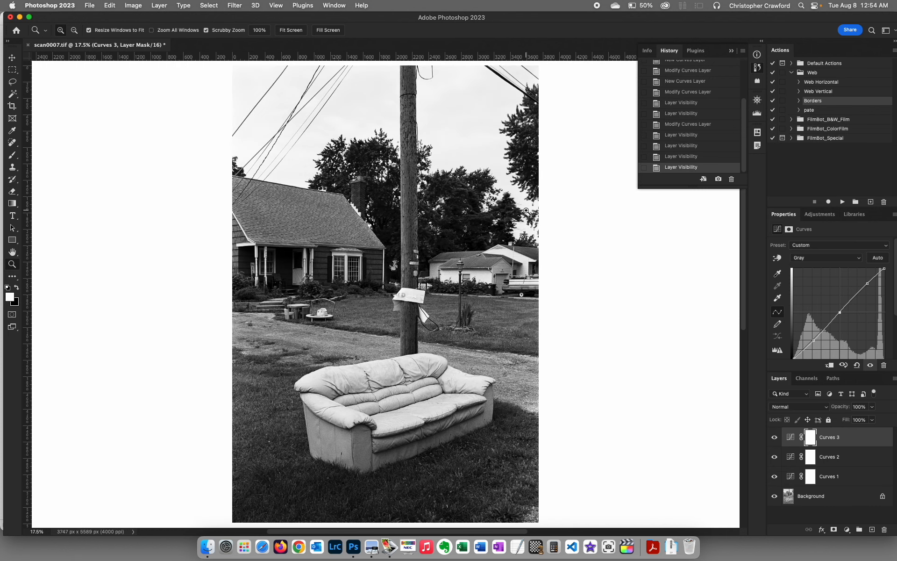